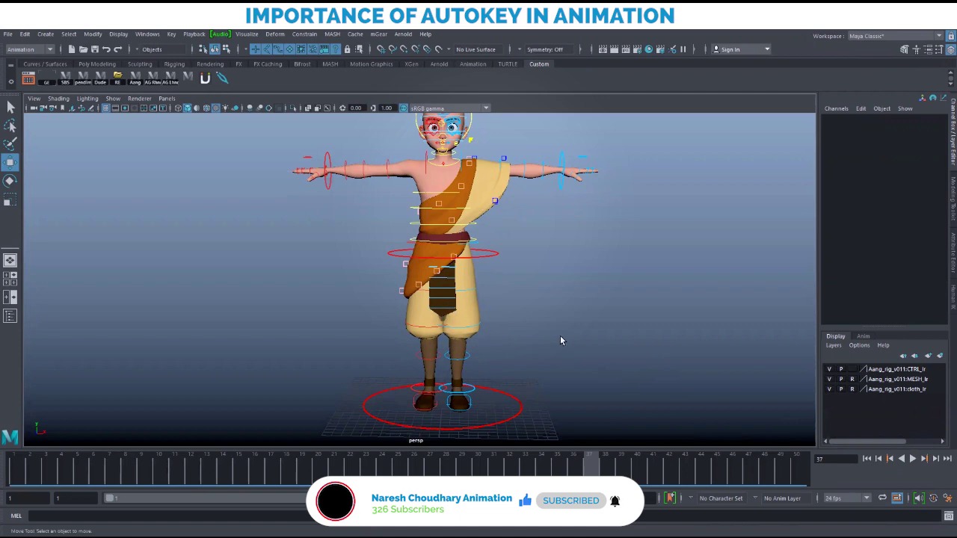
alt+right_drag(623, 347, 540, 304)
alt+middle_drag(540, 304, 542, 320)
mouse_move(541, 321)
alt+right_down()
mouse_move(537, 334)
mouse_move(547, 324)
mouse_move(536, 329)
mouse_move(567, 337)
mouse_move(549, 329)
alt+right_up()
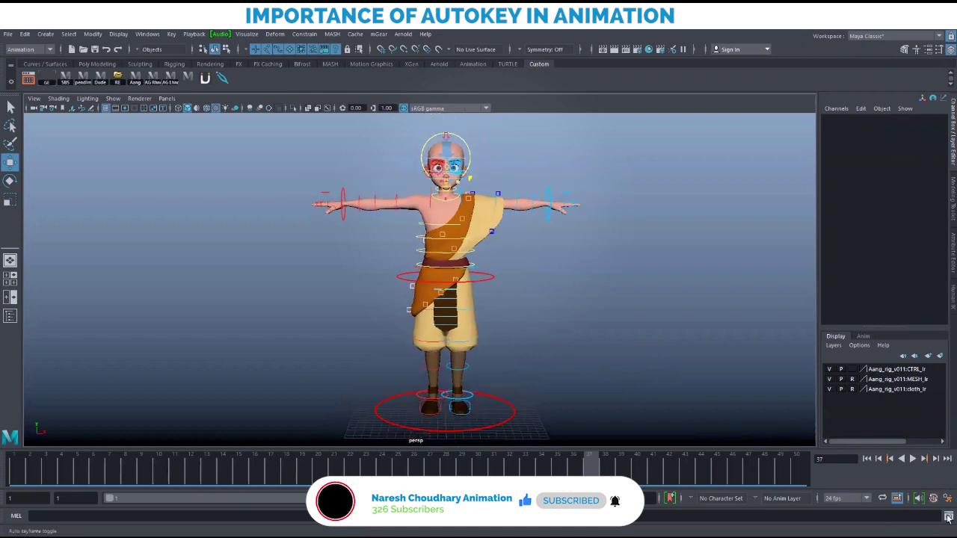
mouse_move(579, 330)
alt+mouse_down()
mouse_move(478, 316)
mouse_move(564, 327)
alt+mouse_up()
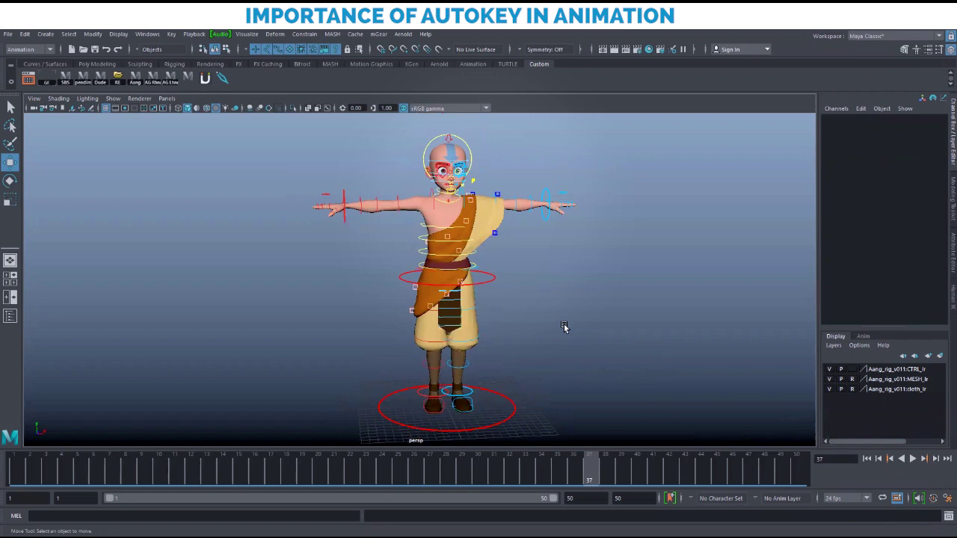
alt+drag(538, 334, 564, 332)
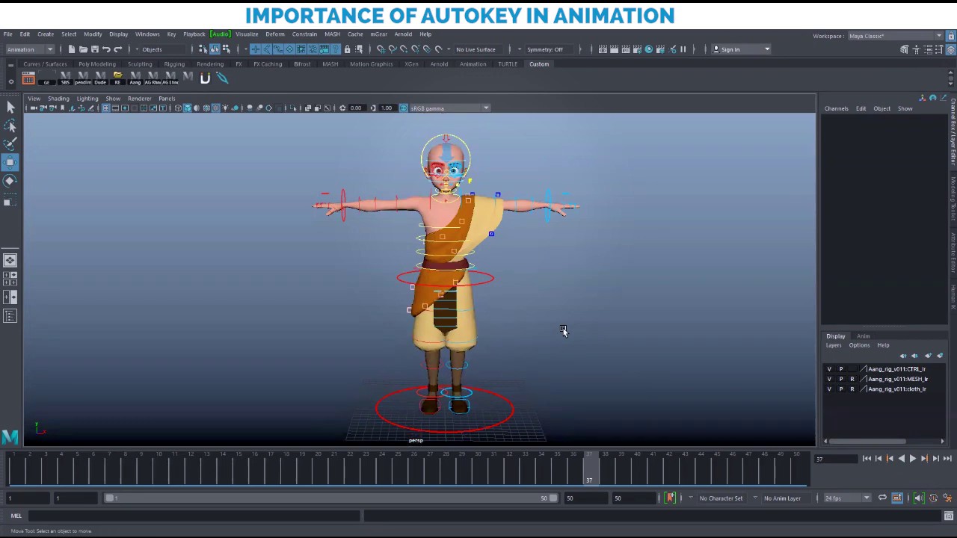
alt+drag(563, 332, 507, 331)
alt+right_drag(507, 331, 548, 330)
alt+drag(547, 330, 598, 333)
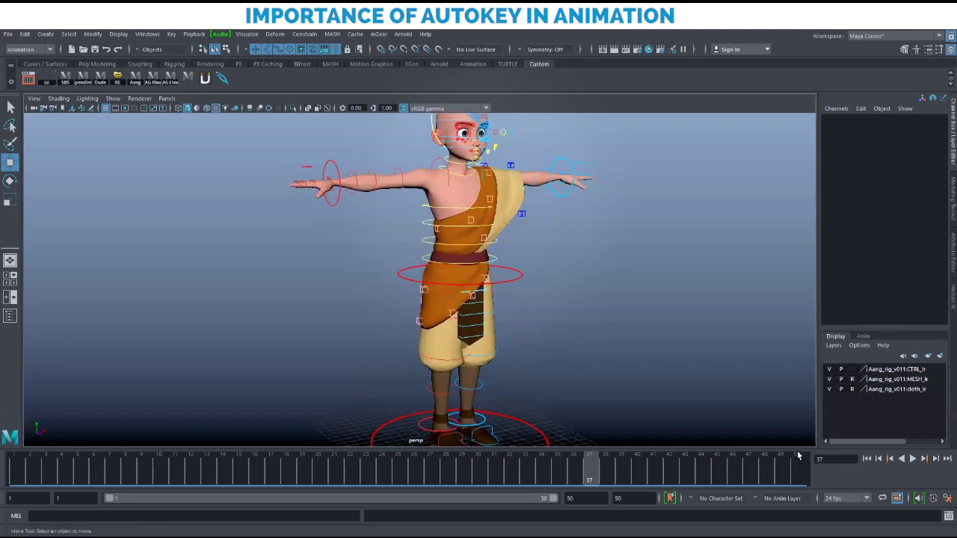
alt+drag(595, 321, 490, 326)
alt+right_drag(426, 301, 544, 331)
alt+middle_drag(544, 331, 513, 376)
alt+right_drag(588, 370, 545, 364)
alt+middle_drag(546, 364, 546, 284)
mouse_move(547, 285)
alt+mouse_down()
mouse_move(521, 282)
mouse_move(544, 283)
alt+mouse_up()
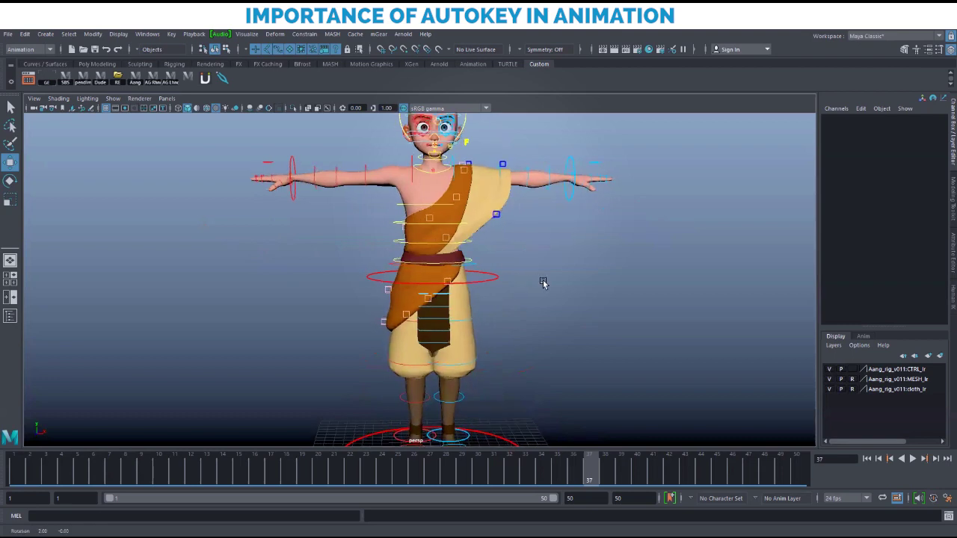
alt+right_drag(543, 283, 515, 287)
Go to frame 1 and lower both arm IK controls from the T-pose toward the character's sides
drag(112, 477, 15, 473)
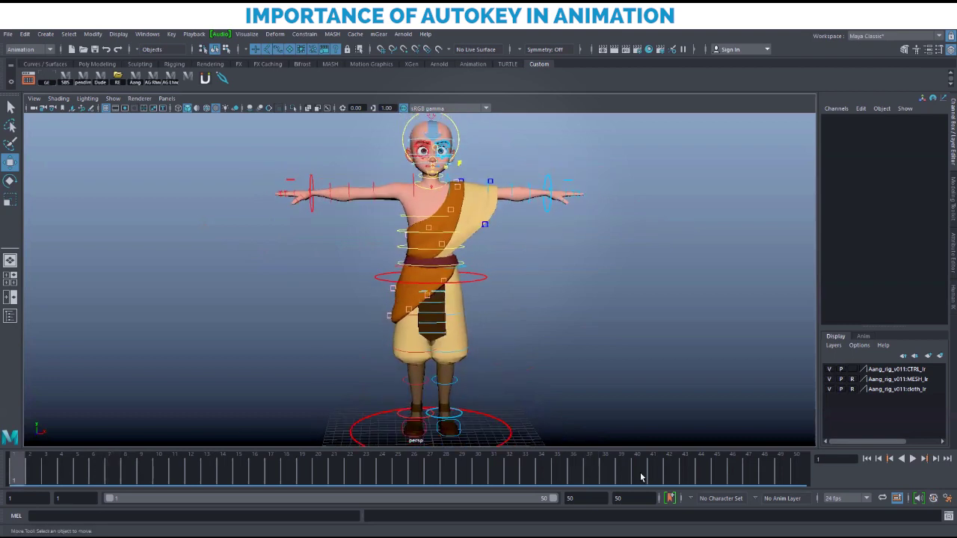
alt+right_drag(500, 242, 604, 350)
alt+drag(604, 349, 533, 352)
click(611, 275)
drag(272, 273, 340, 344)
alt+middle_drag(451, 344, 415, 277)
alt+drag(415, 277, 546, 291)
Rotate the right arm IK control to about 80° in Z and position the hand beside the hip
key(e)
drag(452, 317, 447, 360)
key(w)
alt+drag(494, 331, 411, 323)
drag(345, 236, 341, 259)
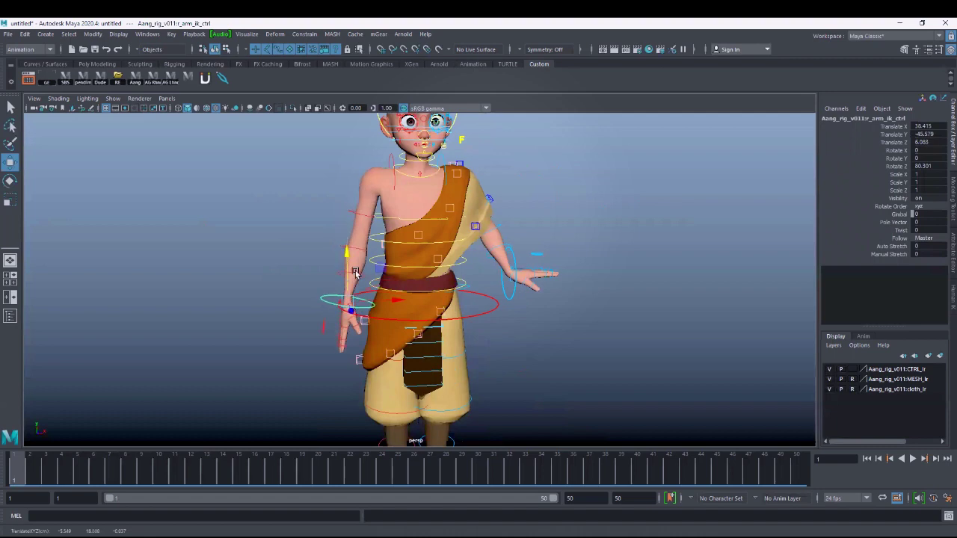
drag(397, 297, 403, 298)
alt+drag(288, 251, 331, 252)
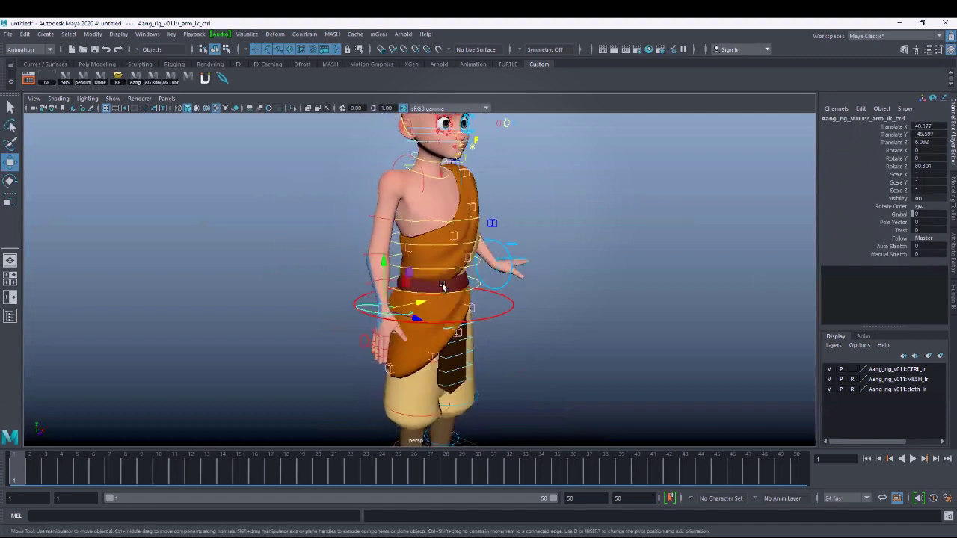
Set the right arm IK control's Pole Vector to 1 and move its pole vector control behind the right elbow
click(899, 230)
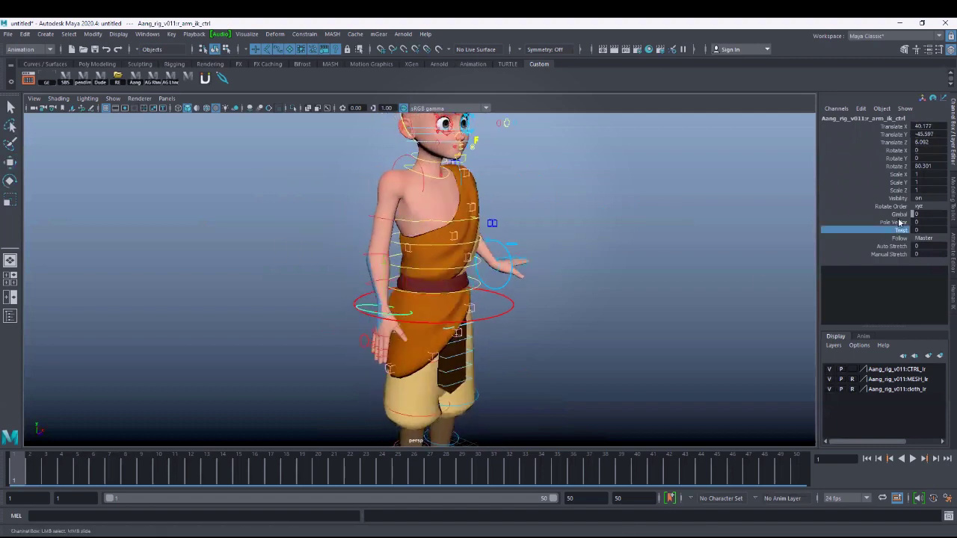
click(900, 223)
middle_drag(563, 309, 596, 314)
alt+drag(547, 311, 499, 311)
drag(296, 135, 336, 218)
click(314, 172)
At frame 1, rotate the left arm IK control to about -82° in Z and place the hand beside the hip
drag(47, 464, 5, 473)
click(532, 367)
click(506, 303)
alt+drag(494, 349, 459, 290)
alt+drag(575, 342, 448, 335)
key(e)
mouse_move(482, 296)
mouse_down()
mouse_move(483, 352)
mouse_move(512, 351)
mouse_move(479, 307)
mouse_up()
key(w)
alt+drag(544, 336, 460, 327)
Set the left arm IK control's Pole Vector to 1 and move its pole vector control behind the left elbow
click(894, 222)
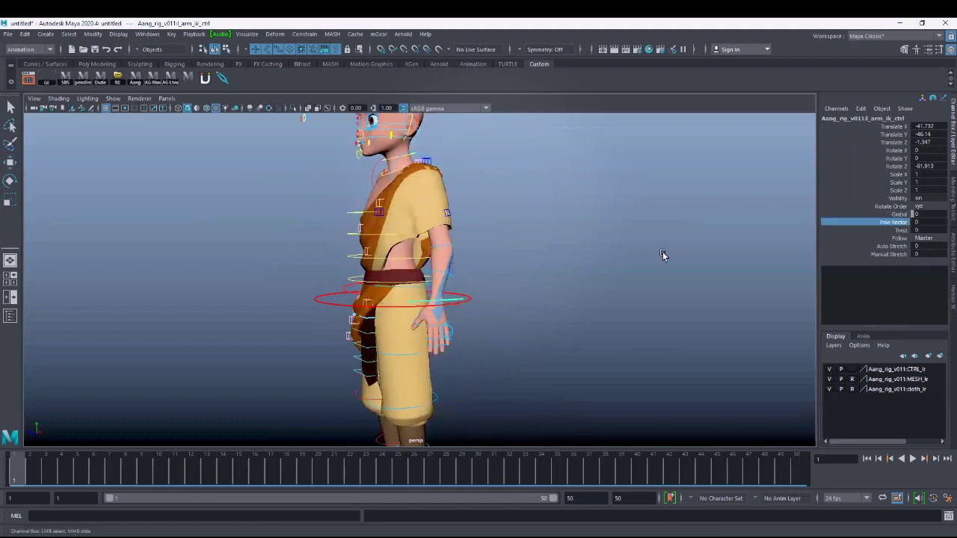
alt+drag(679, 306, 488, 277)
click(481, 222)
drag(481, 223, 457, 259)
alt+right_drag(472, 297, 537, 326)
click(499, 315)
click(479, 291)
alt+drag(479, 290, 539, 325)
alt+drag(680, 359, 581, 340)
alt+right_drag(581, 340, 636, 355)
alt+drag(399, 338, 434, 337)
alt+right_drag(534, 334, 401, 310)
Select all of the character's rig controls and set a key on them at frame 1
drag(288, 174, 633, 413)
key(f)
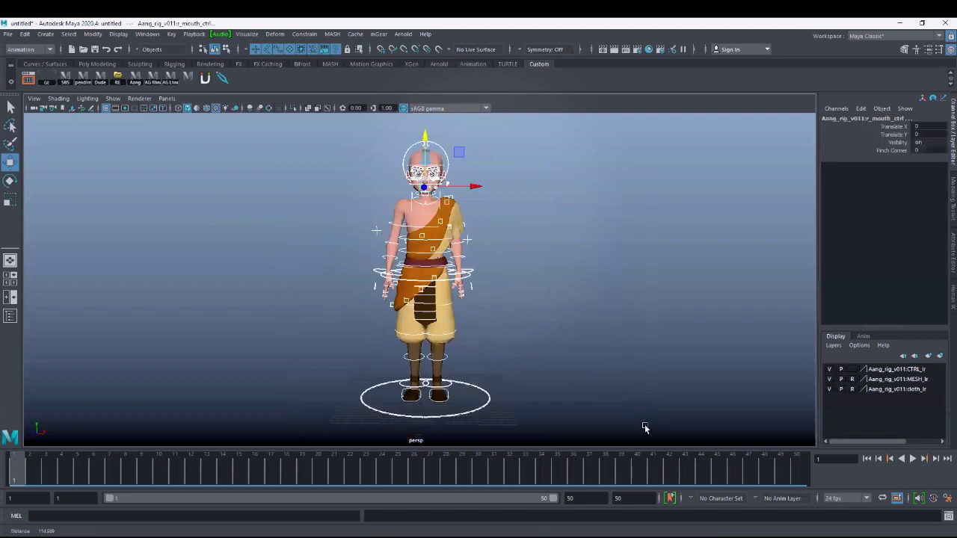
scroll(573, 370, up, 5)
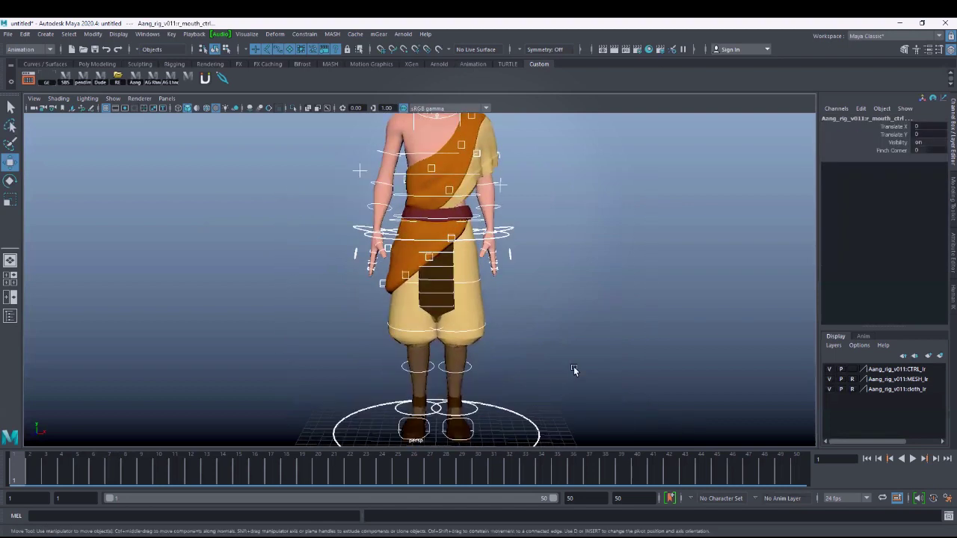
alt+drag(573, 370, 564, 327)
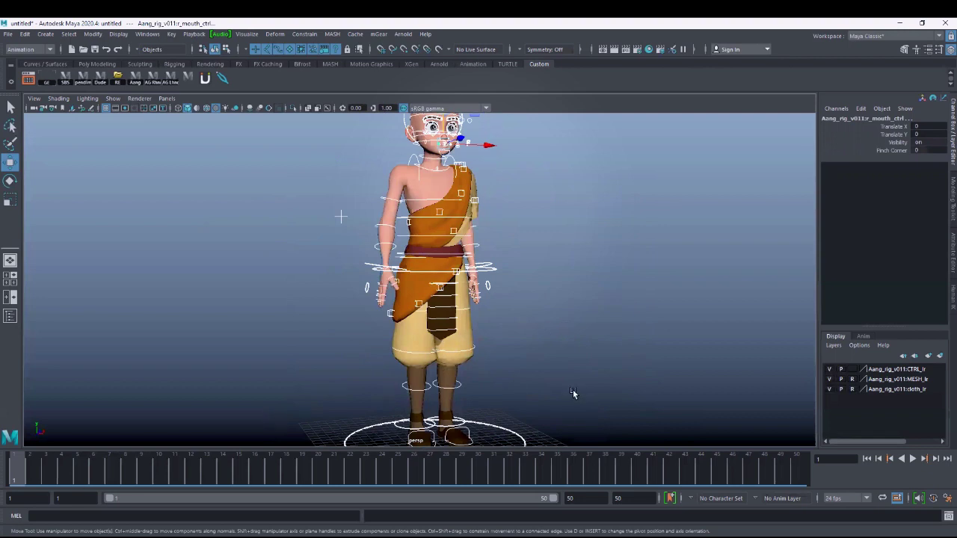
alt+drag(573, 394, 508, 388)
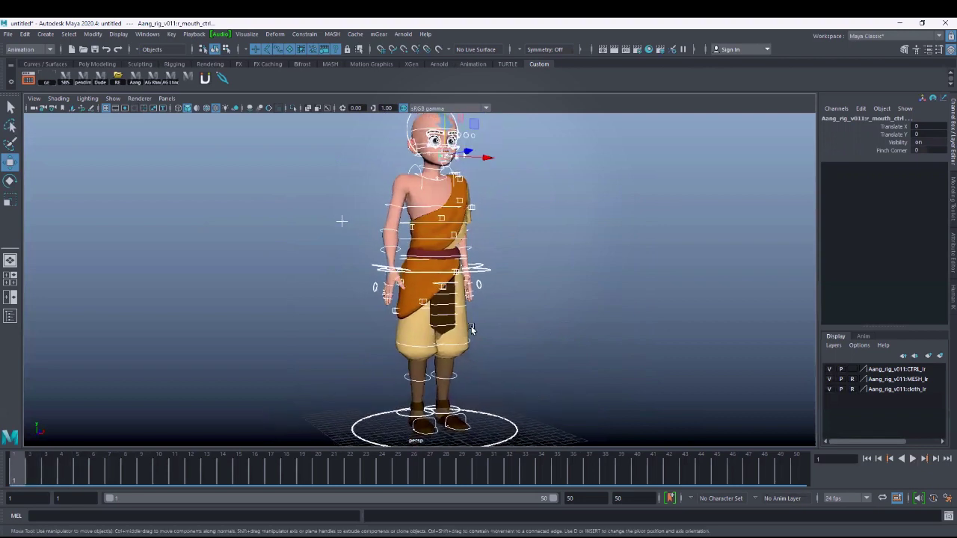
alt+drag(471, 329, 499, 378)
alt+drag(558, 416, 501, 359)
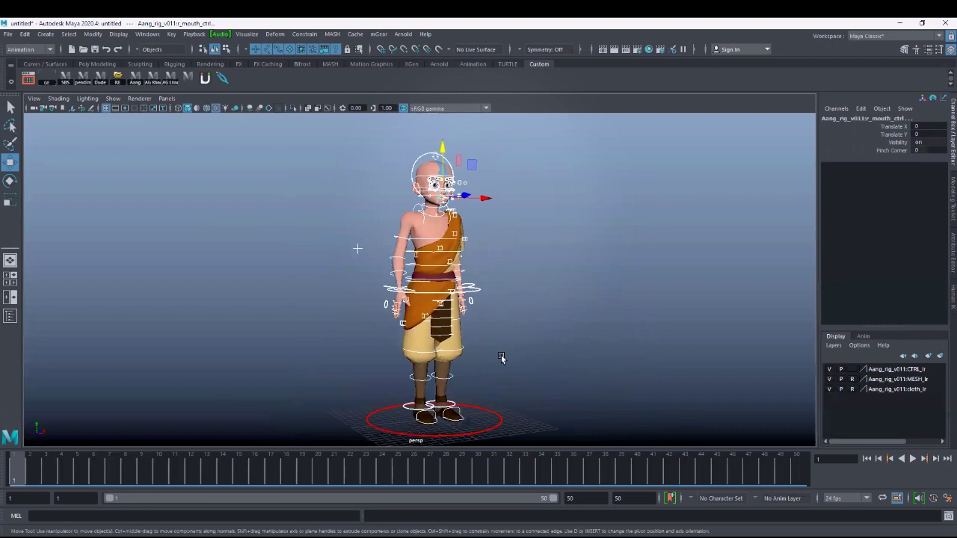
key(s)
alt+drag(597, 342, 558, 349)
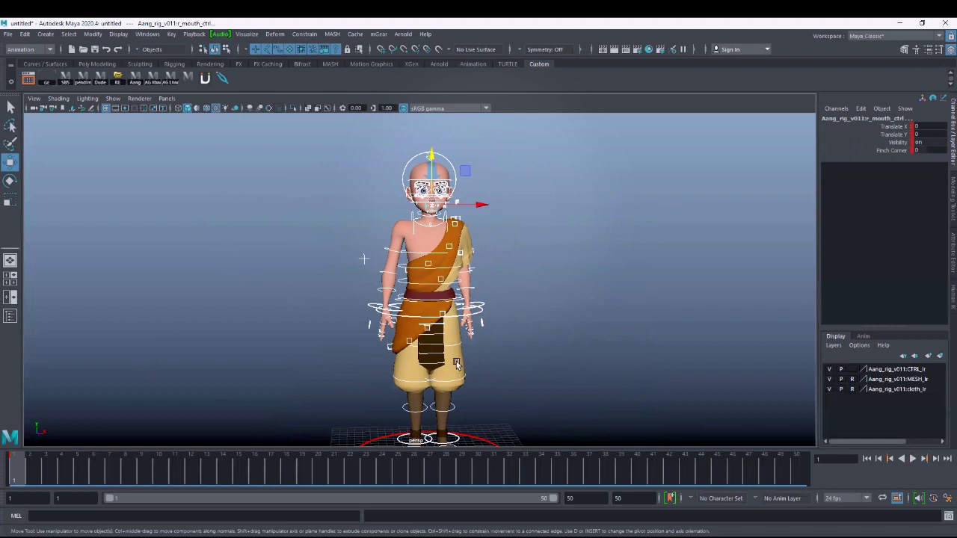
Play back the timeline briefly, stop it, and examine the keyed standing pose from the front
key(alt+v)
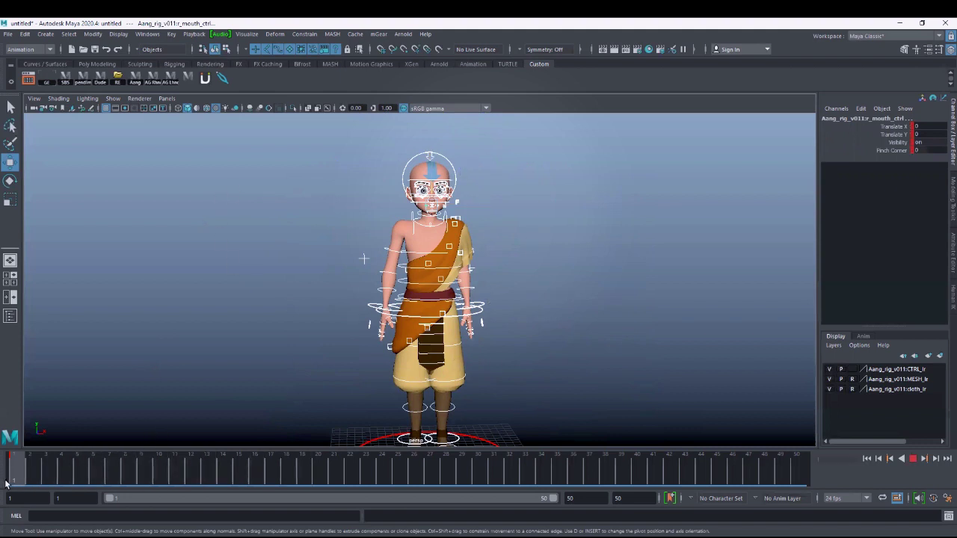
key(alt+v)
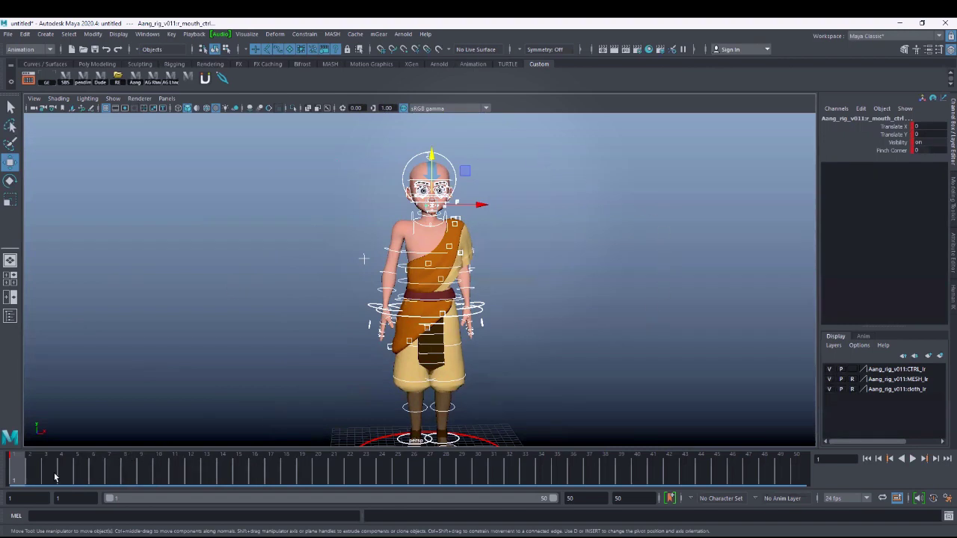
alt+right_drag(365, 327, 516, 364)
alt+right_drag(582, 389, 555, 368)
alt+middle_drag(550, 356, 534, 379)
alt+drag(490, 370, 506, 372)
alt+right_drag(506, 371, 549, 385)
alt+middle_drag(550, 353, 551, 383)
alt+right_drag(588, 391, 554, 387)
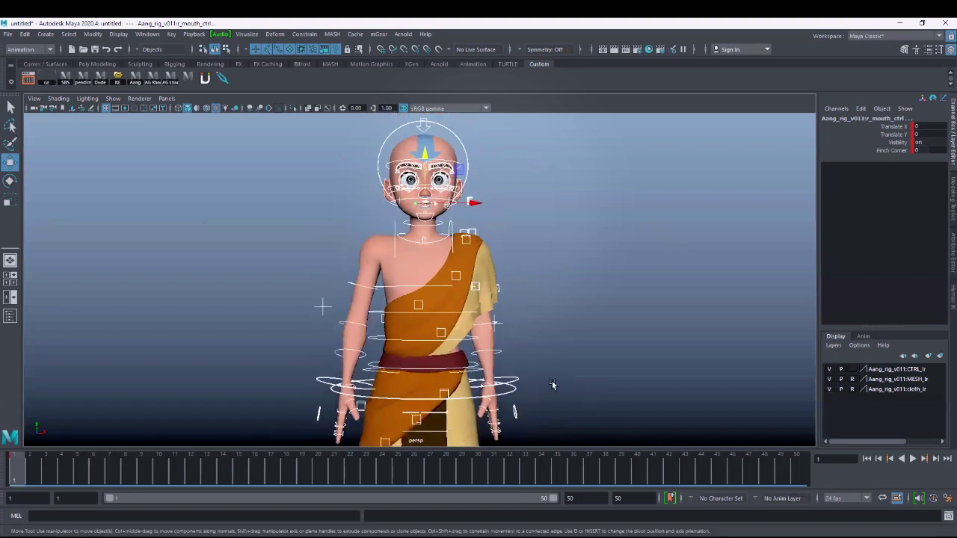
alt+middle_drag(554, 379, 552, 311)
Deselect the controls, go to frame 8, and raise the left arm IK control out to the side at shoulder height
click(607, 352)
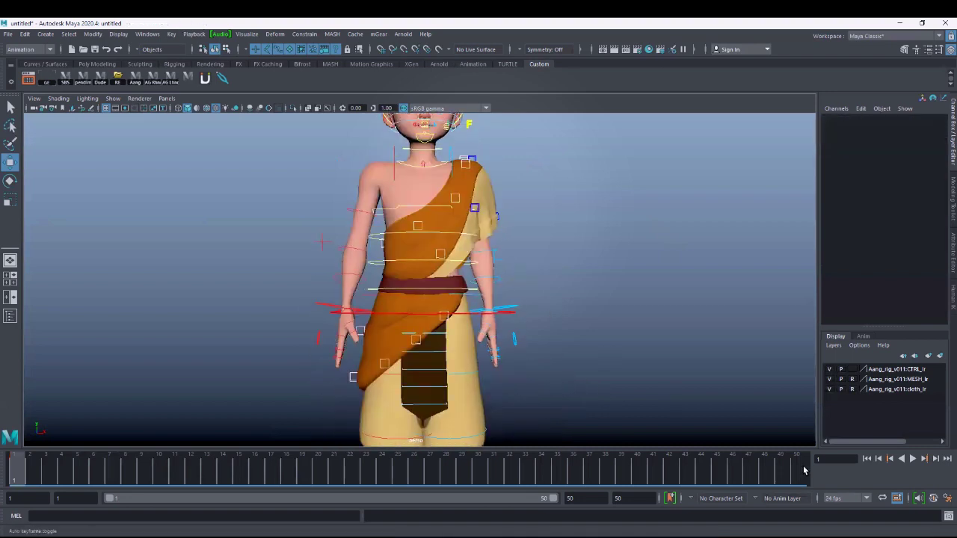
alt+drag(573, 329, 530, 341)
alt+right_drag(532, 344, 608, 368)
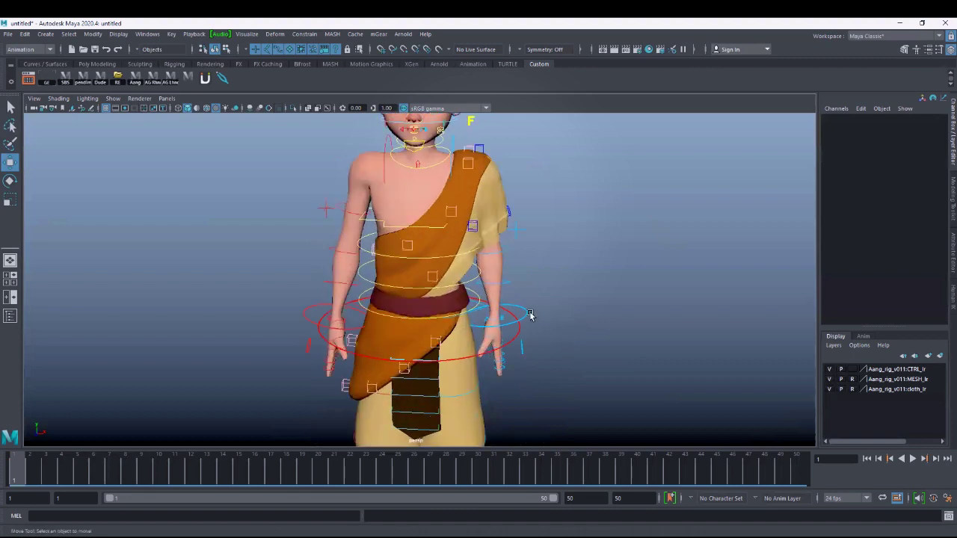
mouse_move(35, 477)
mouse_down()
mouse_move(101, 478)
mouse_move(13, 478)
mouse_move(128, 477)
mouse_move(7, 474)
mouse_move(129, 471)
mouse_up()
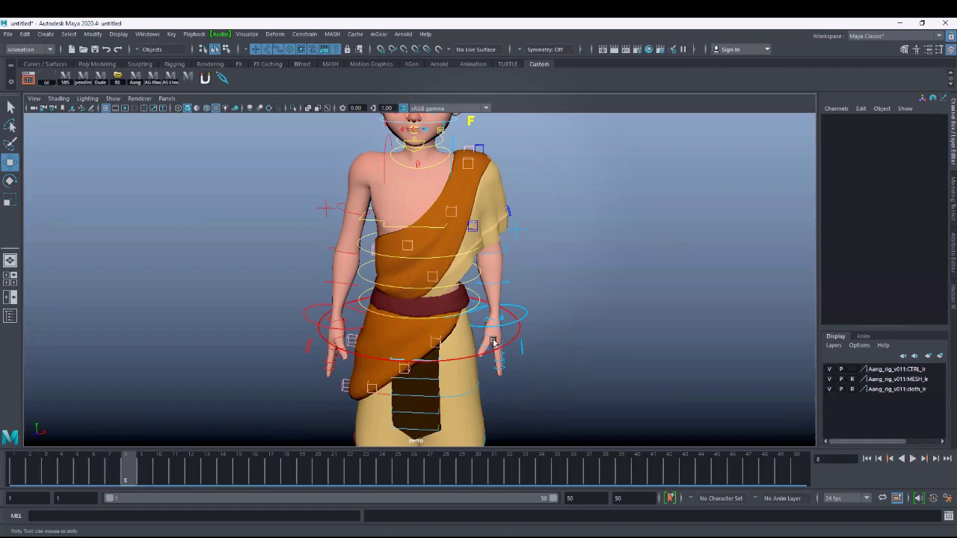
scroll(495, 337, down, 3)
click(505, 304)
alt+drag(548, 331, 526, 392)
alt+right_drag(526, 392, 541, 404)
alt+drag(471, 410, 591, 254)
Rotate the left hand outward until it is nearly level and lower the arm control slightly
key(e)
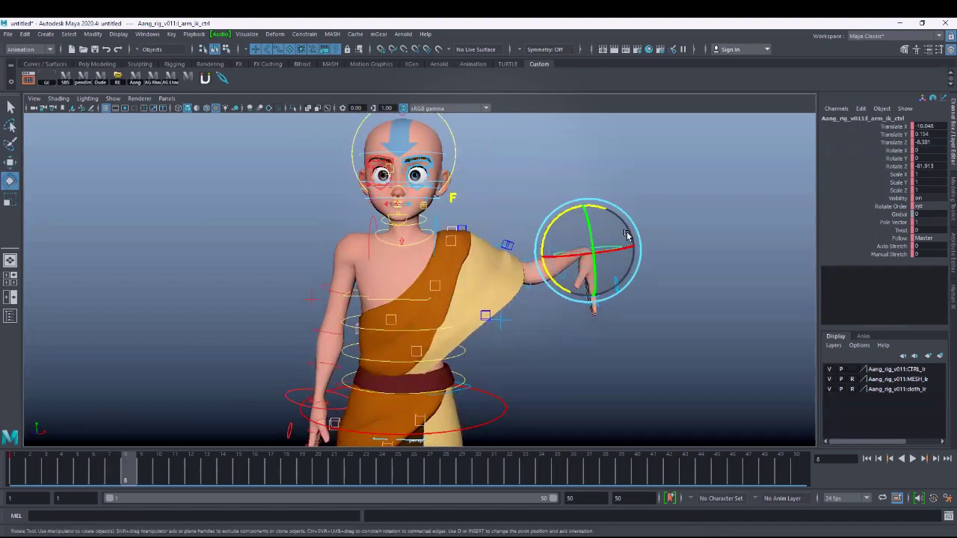
drag(560, 220, 532, 279)
key(w)
drag(587, 252, 594, 270)
Raise the right arm out to the side with its IK control rotated to about -3° in Z, undoing the extra Y rotation
alt+drag(492, 294, 390, 287)
click(356, 364)
alt+drag(356, 363, 382, 381)
key(e)
key(w)
key(ctrl+z)
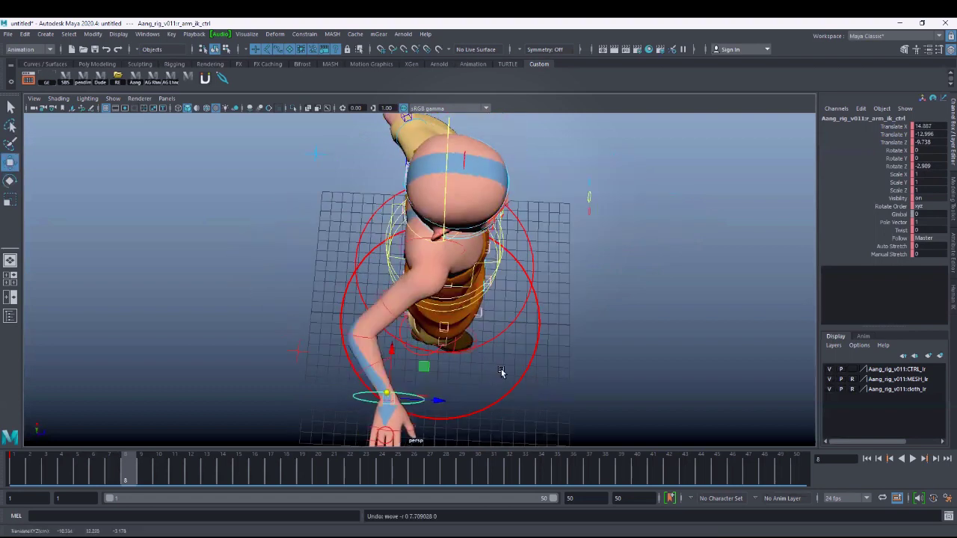
alt+drag(455, 364, 432, 351)
alt+drag(392, 291, 359, 258)
alt+drag(411, 345, 467, 301)
alt+right_drag(516, 329, 591, 362)
alt+middle_drag(584, 360, 519, 346)
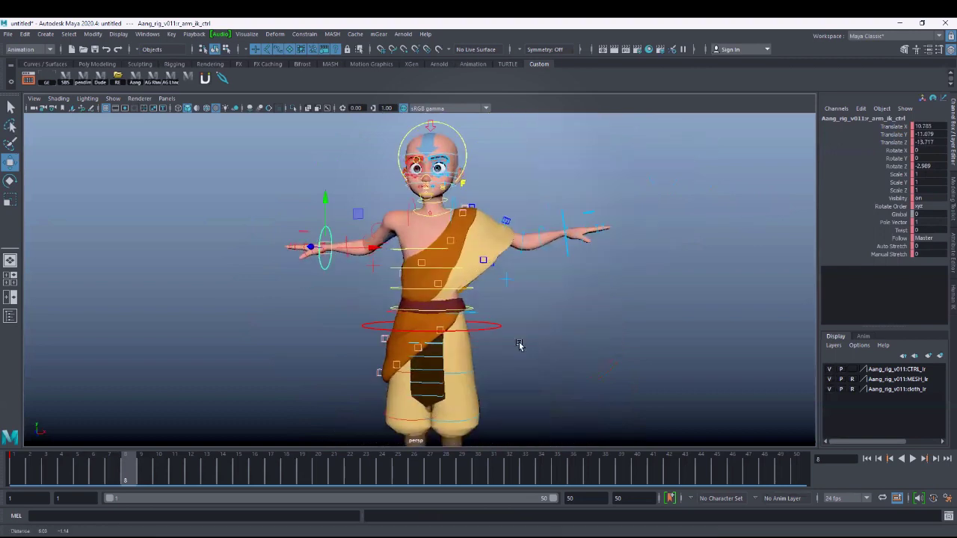
Try a rotation on the head control, undo it, and select the eye look-at control
click(466, 148)
key(e)
drag(448, 200, 479, 221)
key(w)
key(ctrl+z)
alt+right_drag(478, 220, 529, 178)
alt+middle_drag(528, 178, 461, 322)
alt+drag(461, 322, 513, 300)
alt+right_drag(513, 299, 539, 299)
click(497, 277)
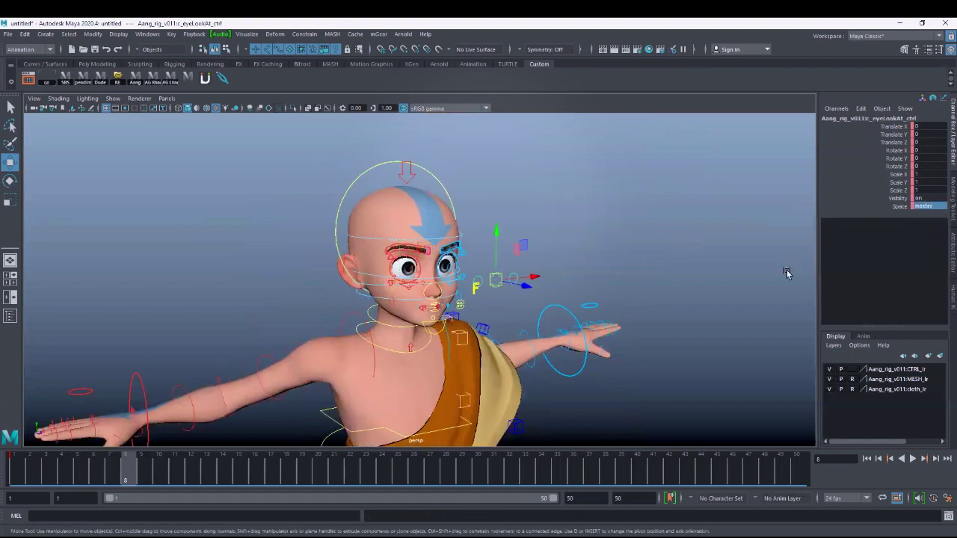
alt+right_drag(553, 262, 479, 257)
click(477, 256)
Rotate the head control to about 9.2° in X, 3.9° in Y and 3.2° in Z at frame 8
click(439, 214)
alt+drag(467, 259, 441, 262)
key(e)
mouse_move(411, 300)
mouse_down()
mouse_move(426, 300)
mouse_move(404, 311)
mouse_up()
key(w)
alt+right_drag(510, 346, 478, 349)
alt+drag(479, 349, 464, 336)
alt+middle_drag(482, 369, 485, 309)
alt+drag(485, 309, 468, 314)
alt+right_drag(468, 314, 442, 319)
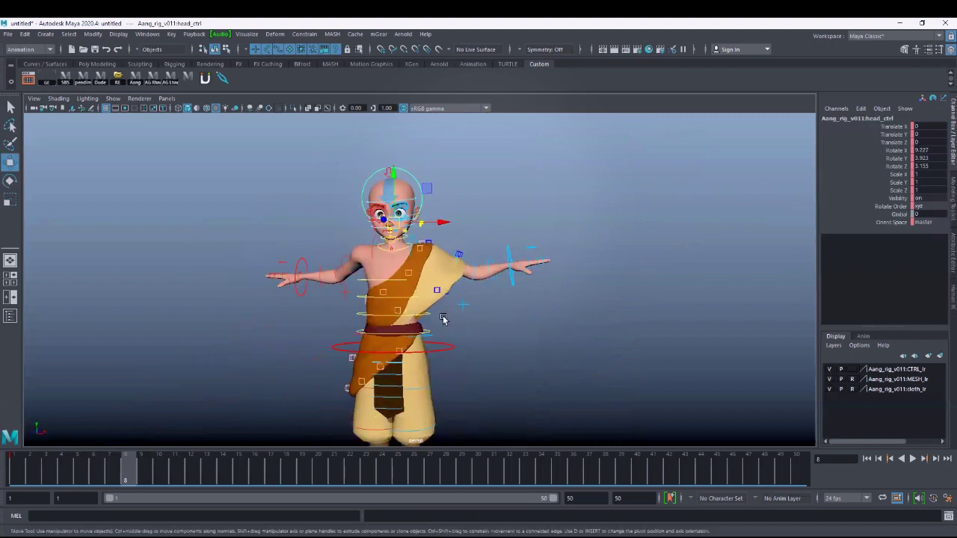
Refine the head rotation to about 10.1° in X, 5.9° in Y and 4.6° in Z
key(e)
drag(400, 254, 406, 249)
alt+right_drag(474, 340, 446, 345)
alt+middle_drag(447, 345, 470, 323)
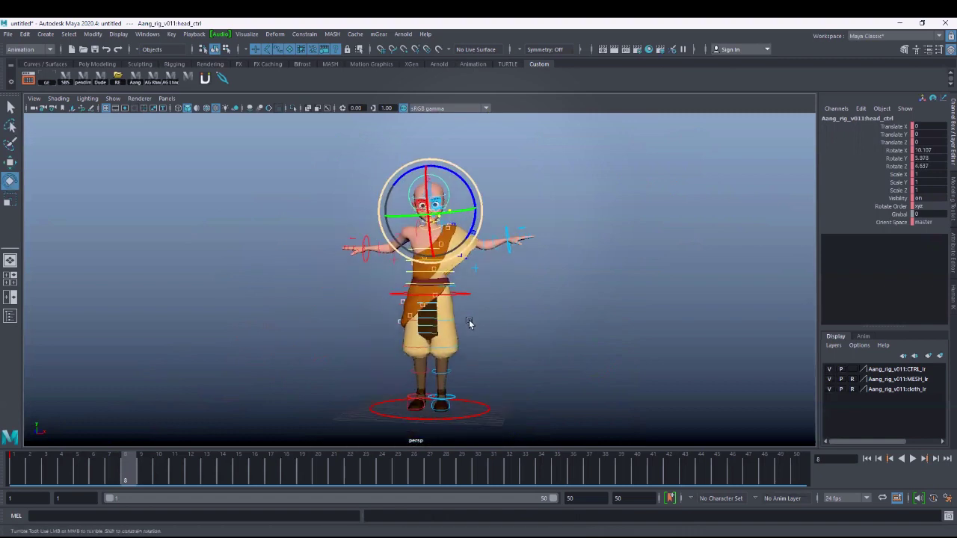
key(w)
scroll(494, 337, up, 3)
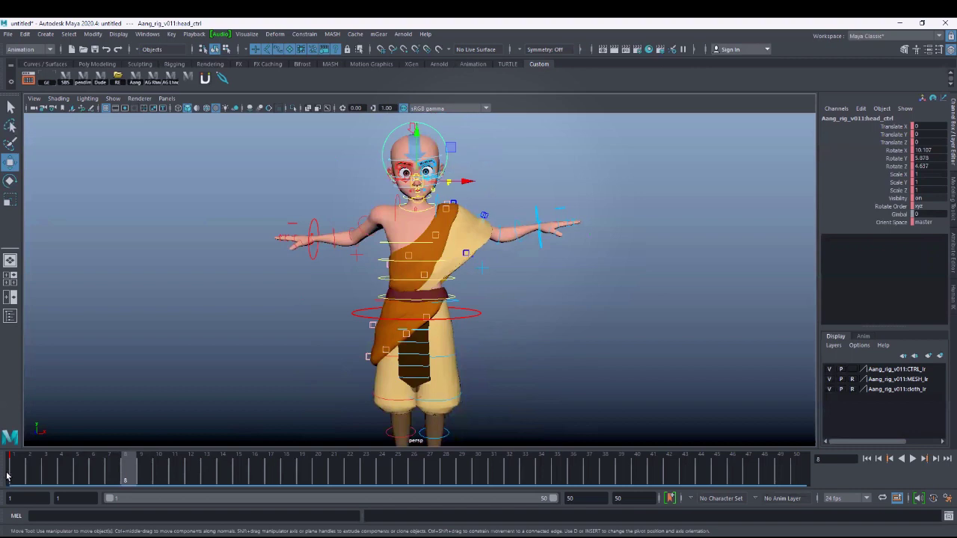
Move the timeline to frame 7 and back to frame 8 to check whether the unkeyed arm and head pose is retained
scroll(510, 310, down, 2)
alt+drag(515, 344, 502, 320)
alt+middle_drag(574, 296, 569, 321)
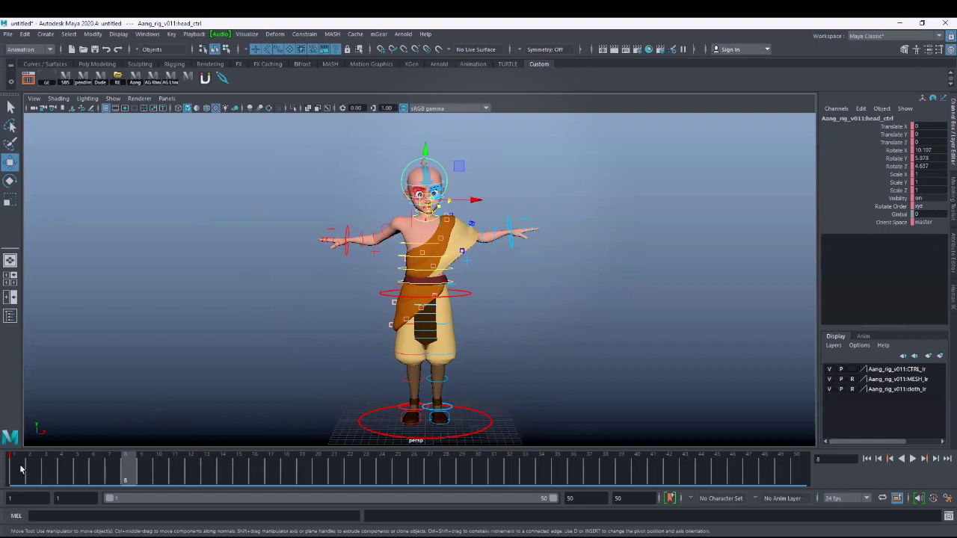
click(107, 468)
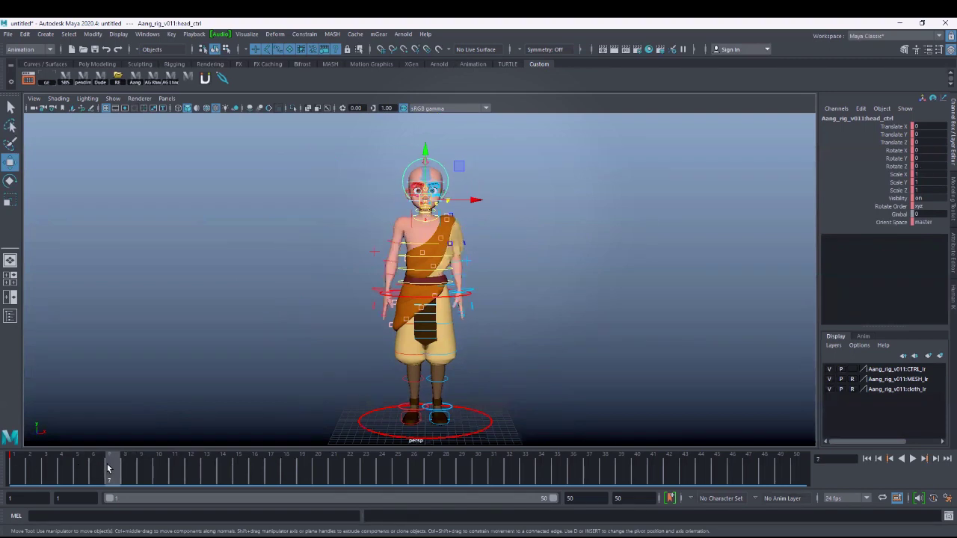
scroll(511, 359, up, 2)
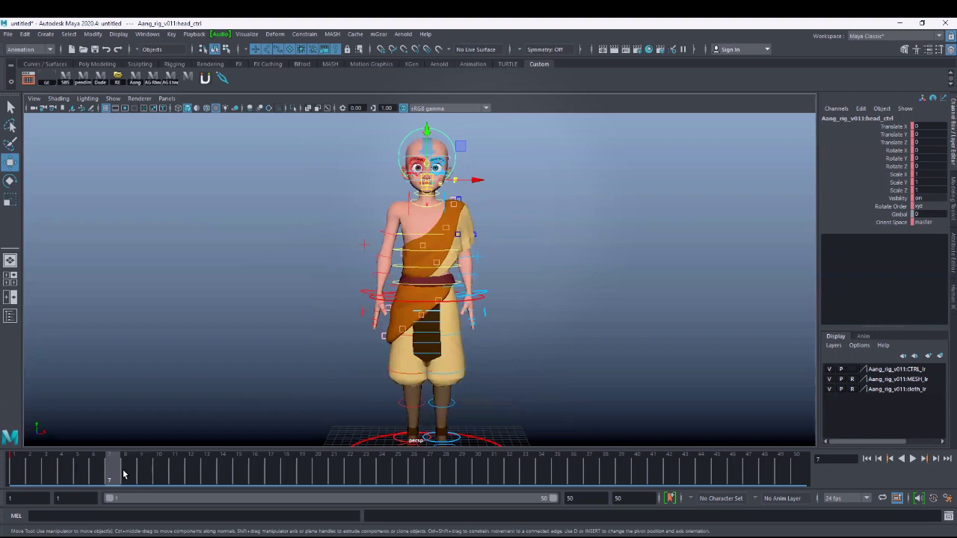
alt+right_drag(530, 317, 452, 317)
alt+drag(452, 317, 461, 317)
mouse_move(121, 469)
mouse_down()
mouse_move(16, 478)
mouse_move(123, 479)
mouse_up()
scroll(552, 254, up, 3)
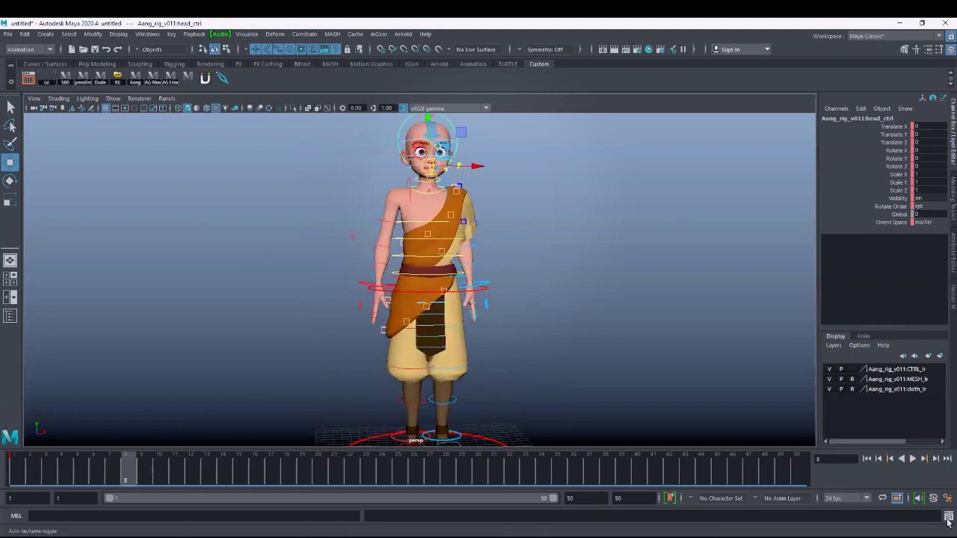
alt+drag(565, 311, 551, 330)
alt+middle_drag(552, 329, 551, 347)
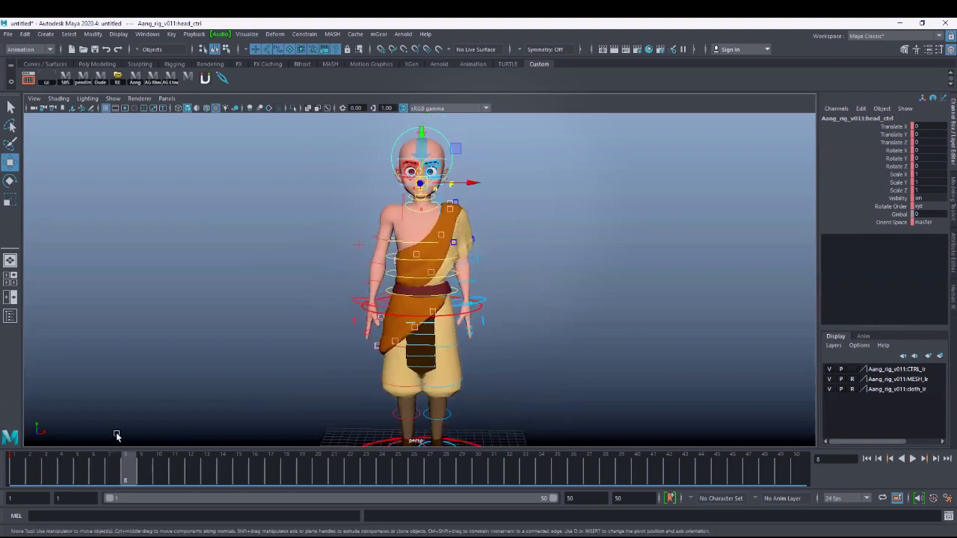
At frame 8, raise the left arm IK control to about -13, -20.4, -11 and rotate it to about -35° in Z
drag(31, 472, 124, 476)
click(482, 300)
alt+drag(533, 317, 499, 278)
key(e)
drag(535, 235, 501, 216)
alt+drag(493, 303, 521, 256)
key(w)
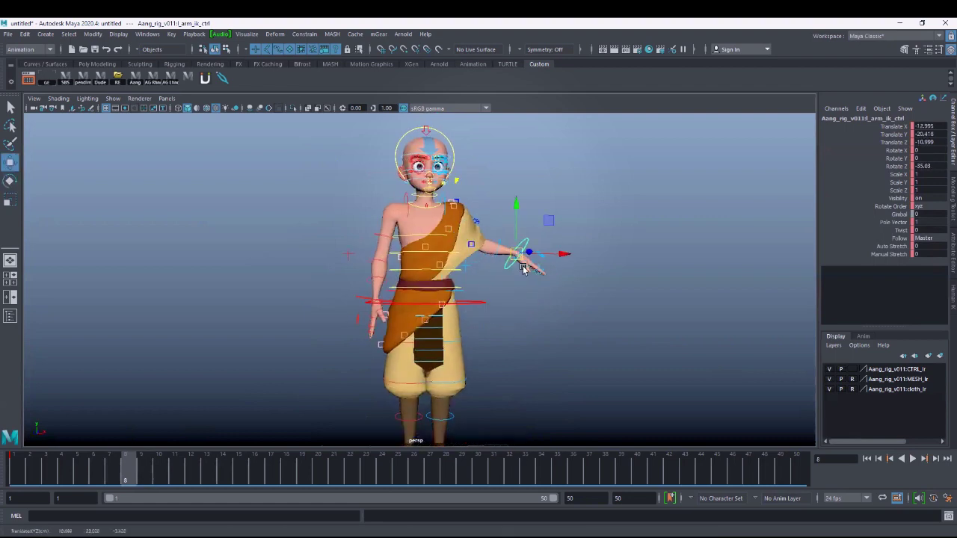
Raise the right arm IK control to about 14.9, -18.3, -3.3 and rotate it to about 20° in Z without keying it
alt+drag(544, 301, 535, 301)
alt+drag(367, 307, 338, 196)
click(361, 300)
click(363, 302)
key(e)
key(w)
key(ctrl+z)
key(e)
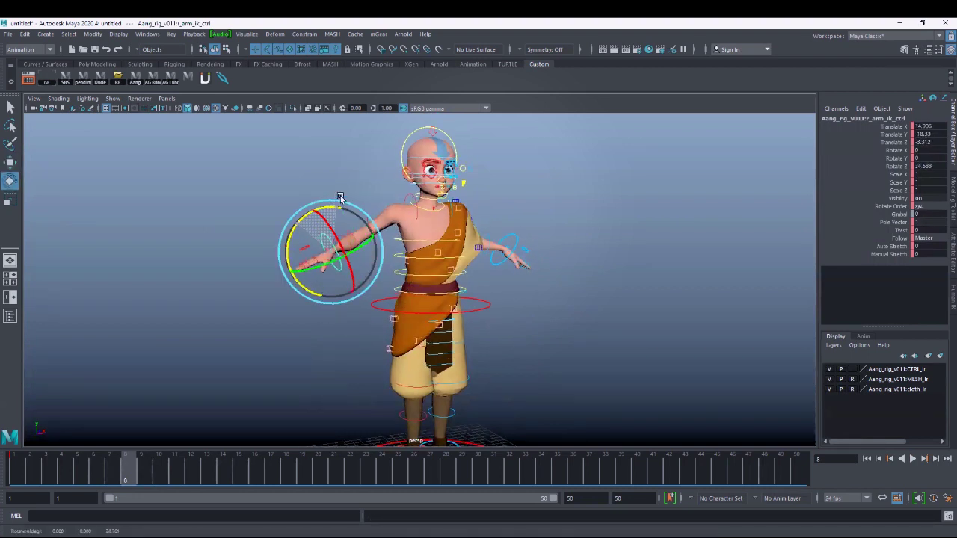
key(w)
alt+drag(490, 305, 466, 309)
alt+right_drag(465, 309, 512, 363)
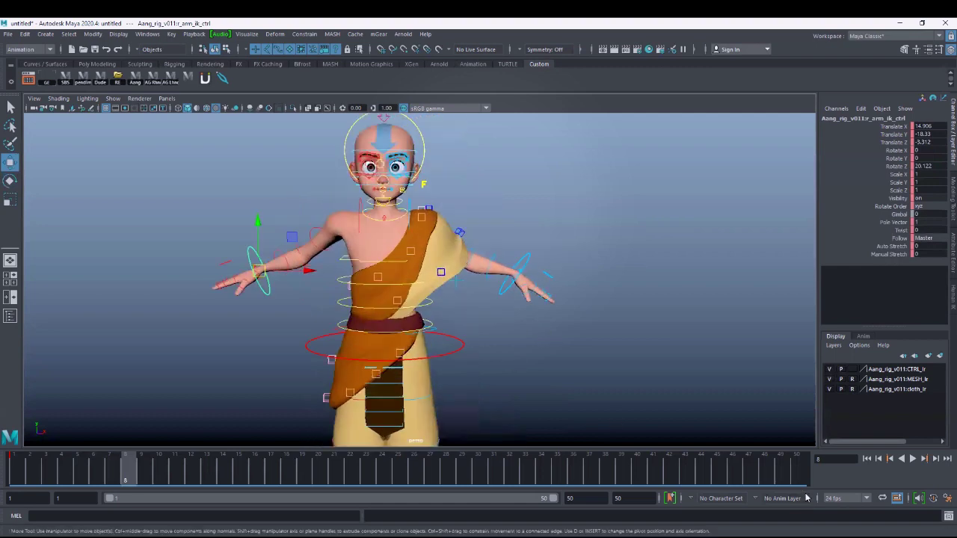
Raise the left arm IK control to about -7.4, 2.9, -15 and rotate it to about 40.8° in Z
alt+middle_drag(520, 327, 560, 323)
click(552, 331)
click(537, 290)
alt+middle_drag(615, 384, 585, 388)
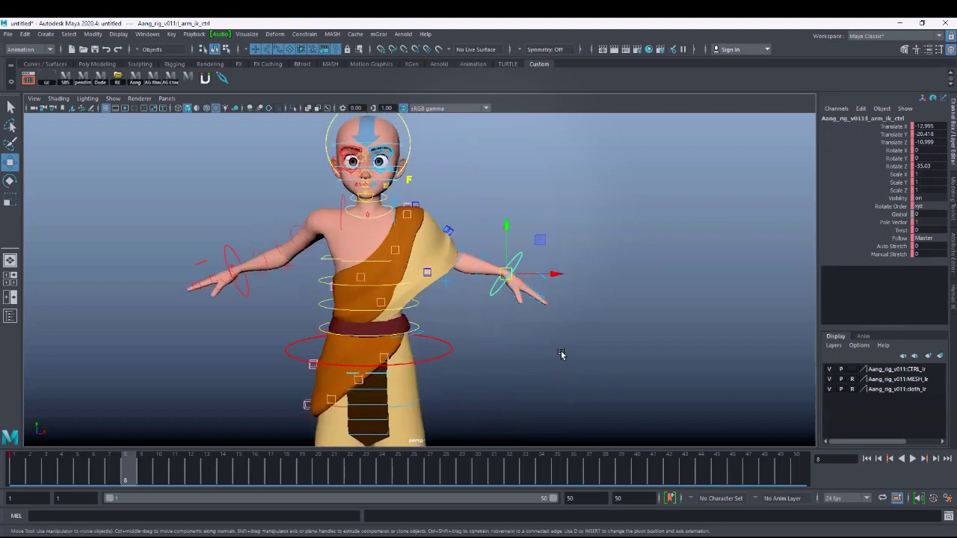
alt+drag(561, 354, 545, 353)
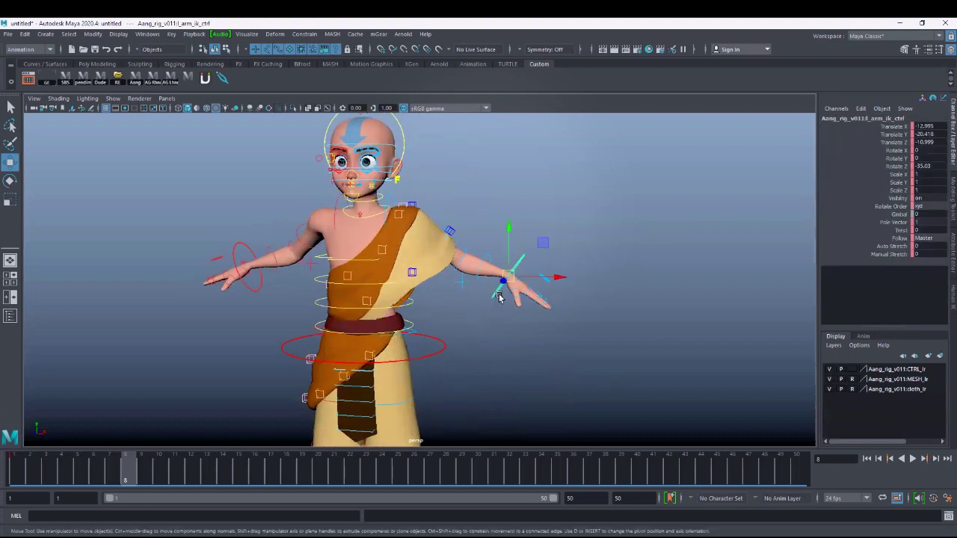
alt+middle_drag(600, 307, 584, 336)
drag(495, 307, 509, 247)
key(e)
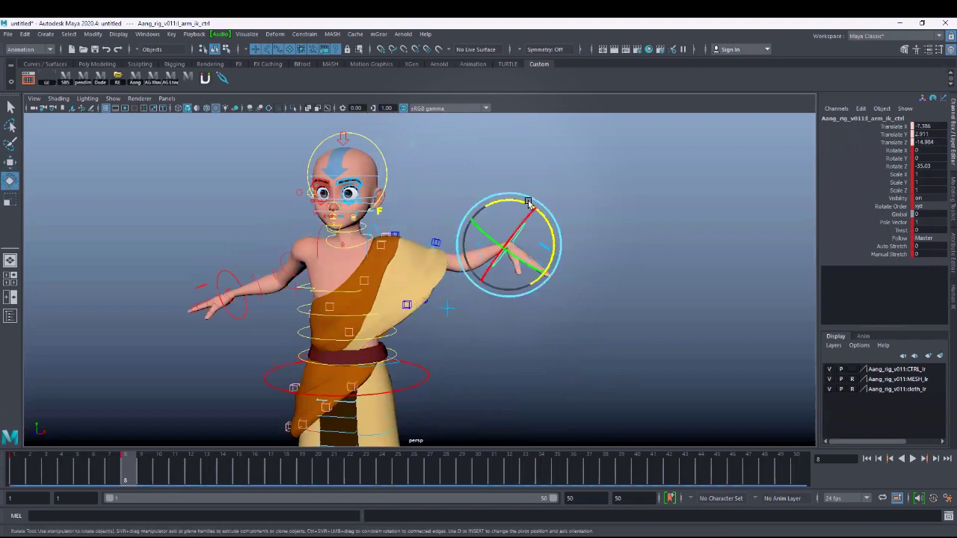
drag(527, 205, 464, 216)
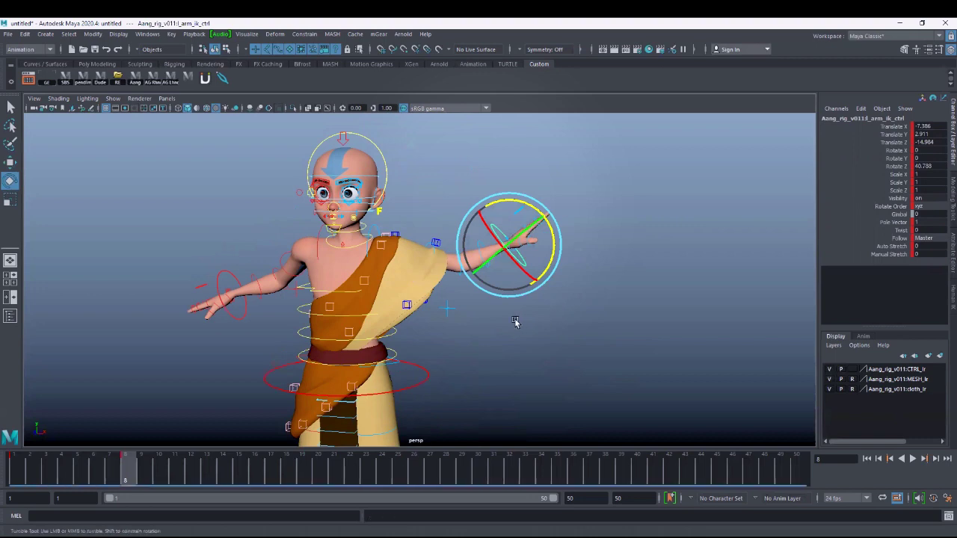
Raise the left arm IK control to about -14.8, 22, -16.5 and set a key at frame 8
alt+right_drag(515, 320, 576, 326)
alt+middle_drag(578, 326, 573, 375)
key(w)
drag(528, 281, 505, 233)
key(s)
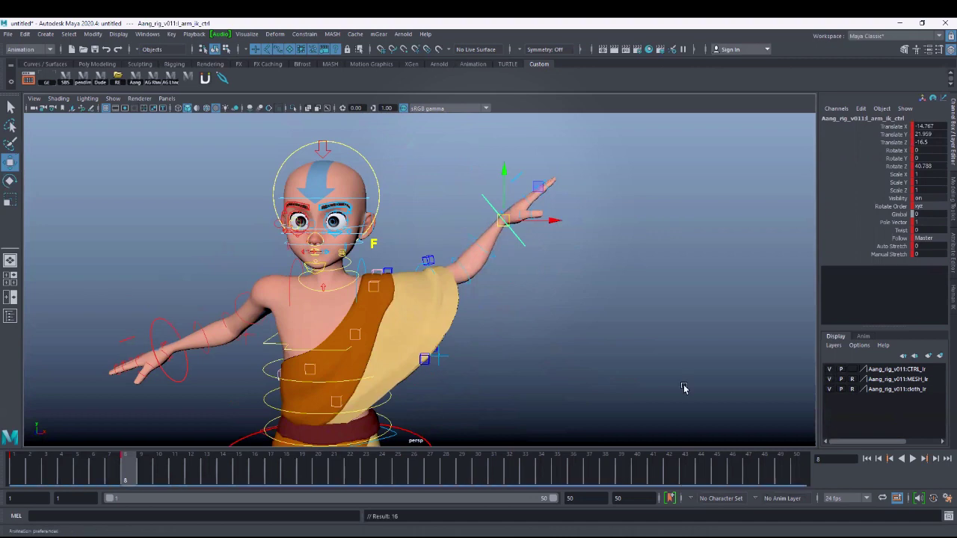
Scrub the timeline between frames 1 and 8 to compare the keyed left arm with the unkeyed right arm
alt+right_drag(590, 370, 519, 323)
alt+middle_drag(519, 323, 532, 294)
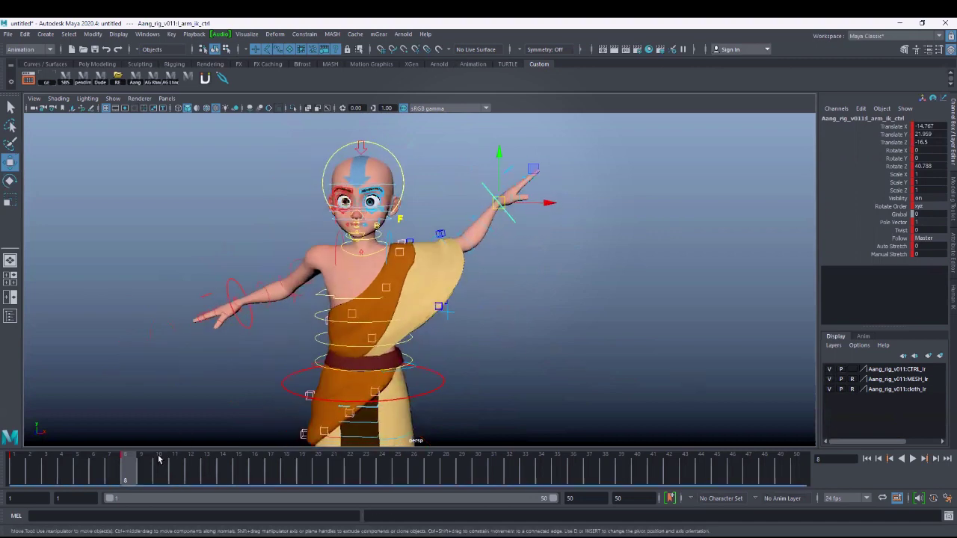
key(alt+v)
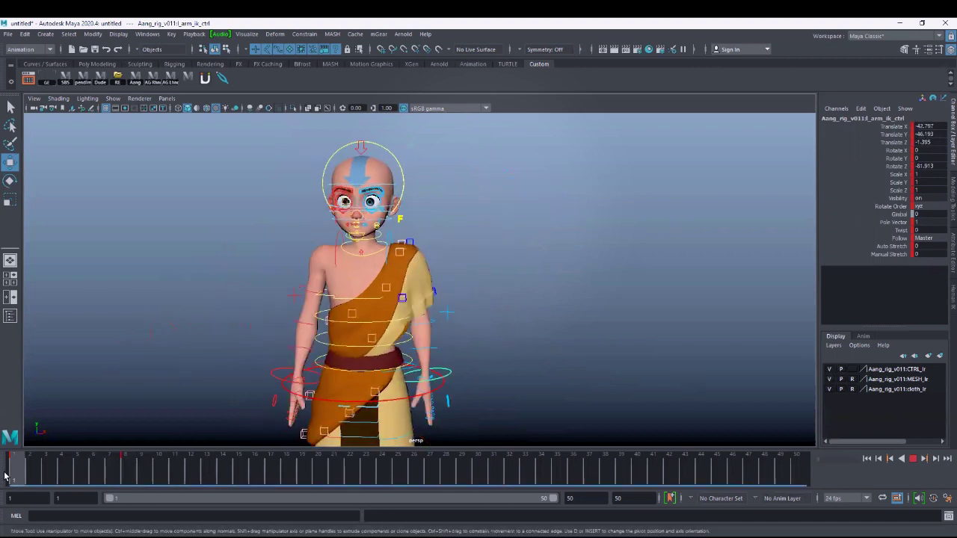
click(136, 474)
Lower the left arm control to about -6.1, -8.2, -13.8 at frame 8 without keying it, and scrub to check the pose
drag(502, 199, 524, 279)
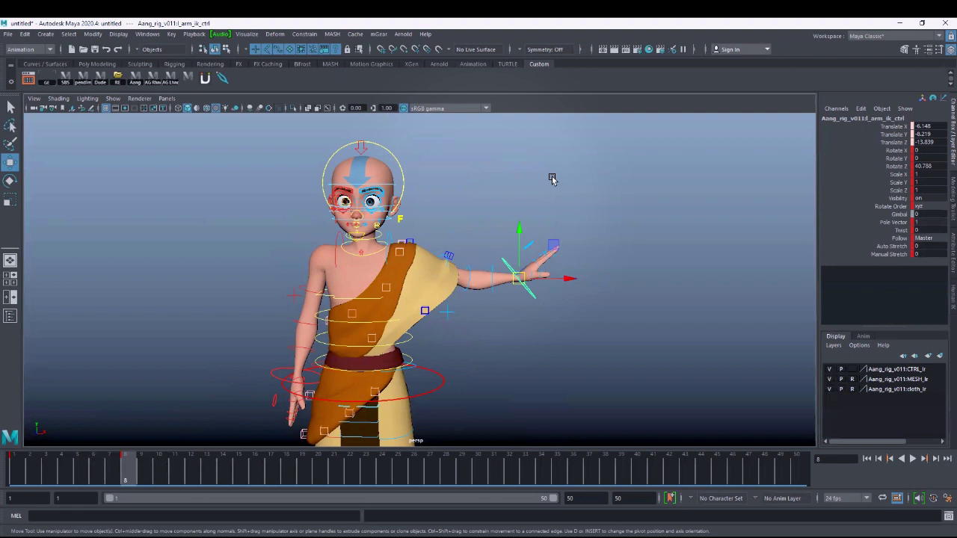
key(alt+v)
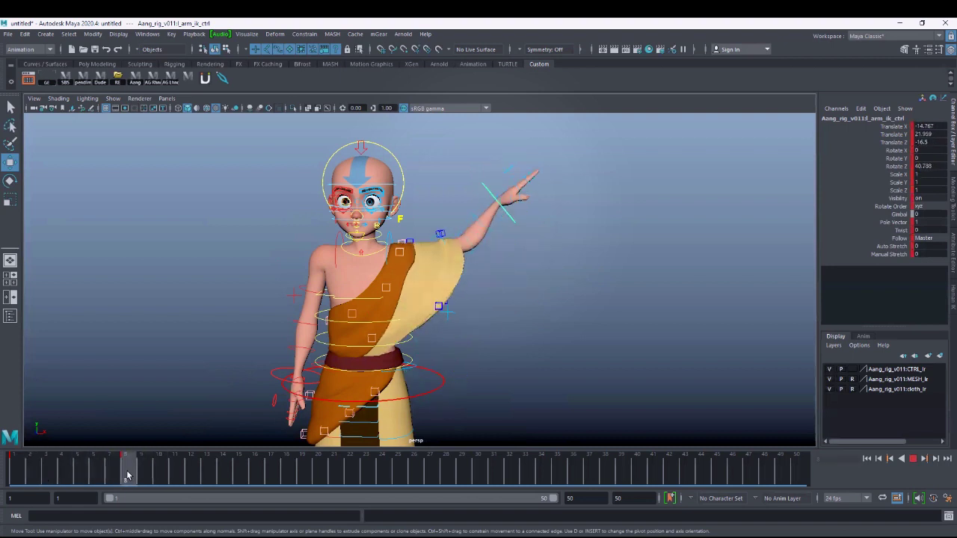
key(alt+v)
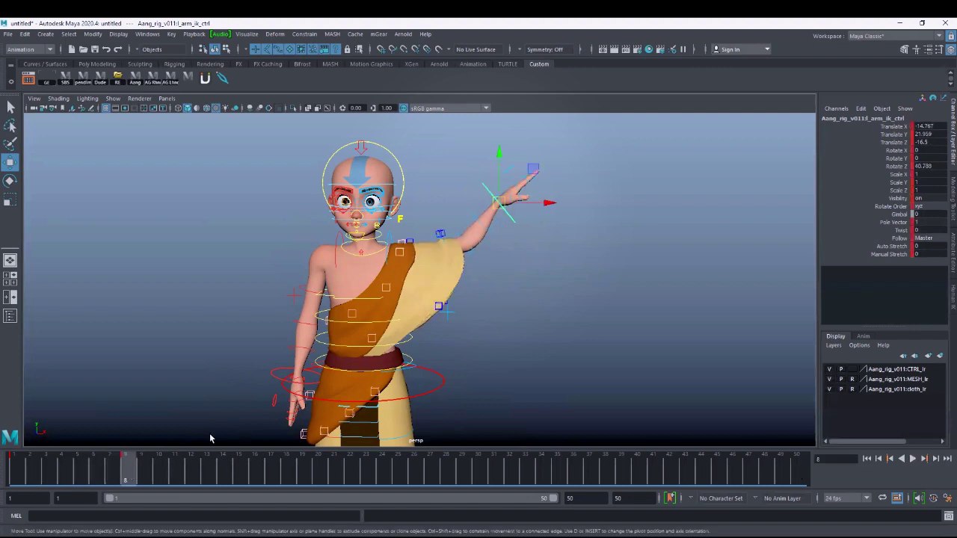
key(alt+v)
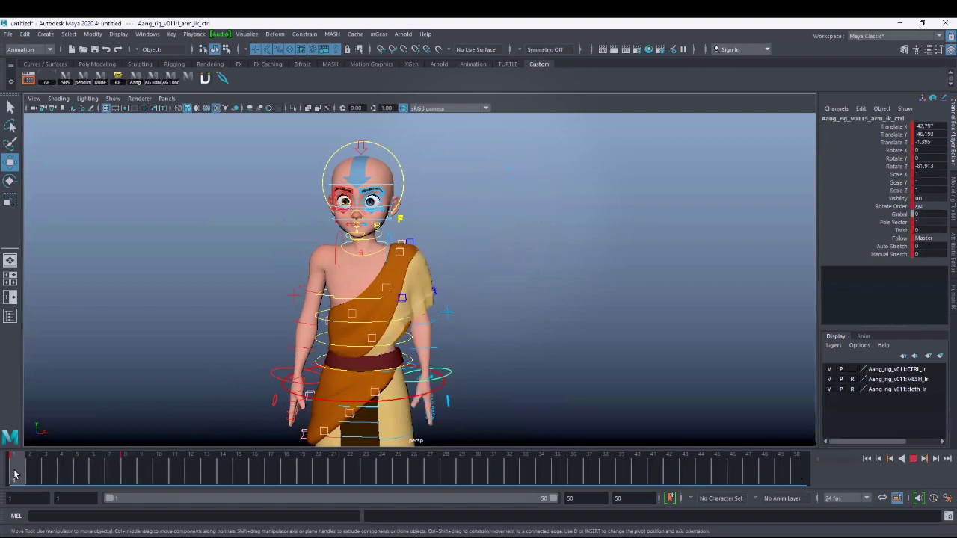
click(129, 472)
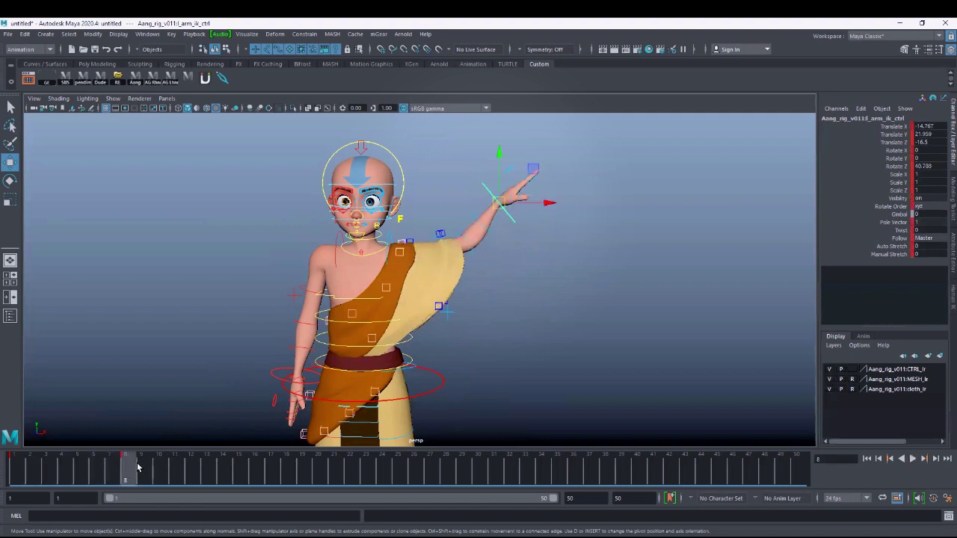
At frame 12, lower the left arm control to about -4.9, -1, -14.8 without keying it, and undo the move
drag(137, 468, 191, 468)
click(573, 237)
click(502, 210)
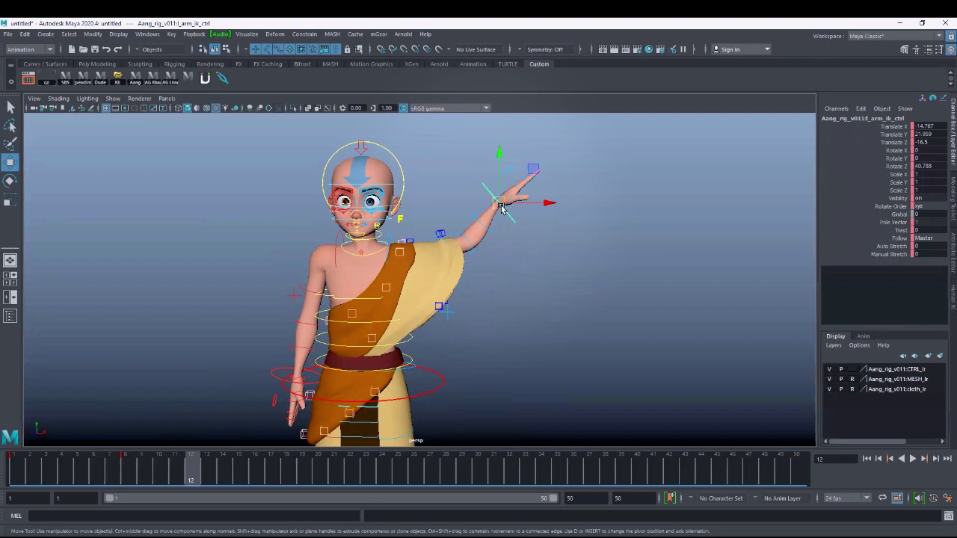
drag(499, 207, 524, 261)
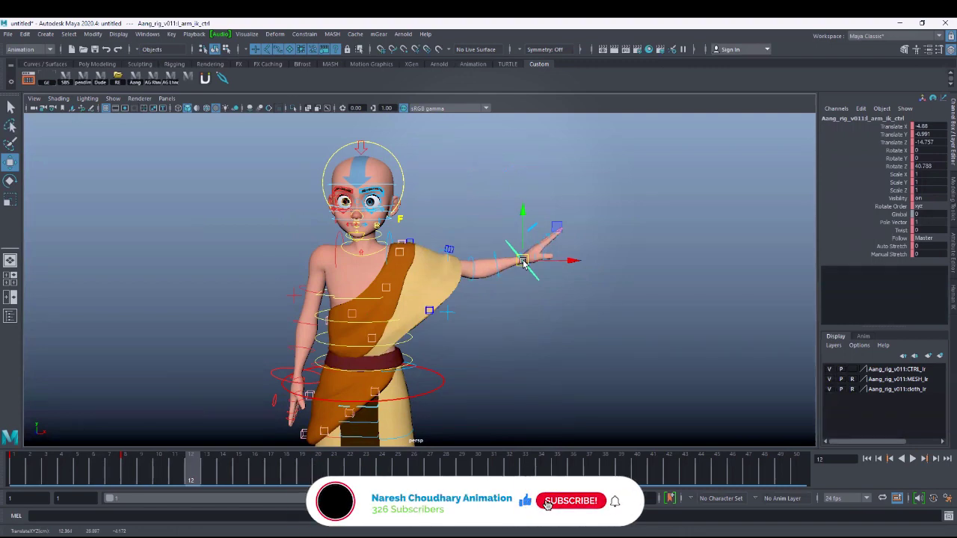
alt+drag(588, 338, 538, 301)
key(ctrl+z)
Scrub the timeline between frames 1 and 12 to review the keyed left arm motion
mouse_move(142, 477)
mouse_down()
mouse_move(43, 481)
mouse_move(133, 472)
mouse_up()
click(162, 472)
mouse_move(207, 474)
mouse_down()
mouse_move(124, 477)
mouse_move(225, 477)
mouse_move(21, 480)
mouse_up()
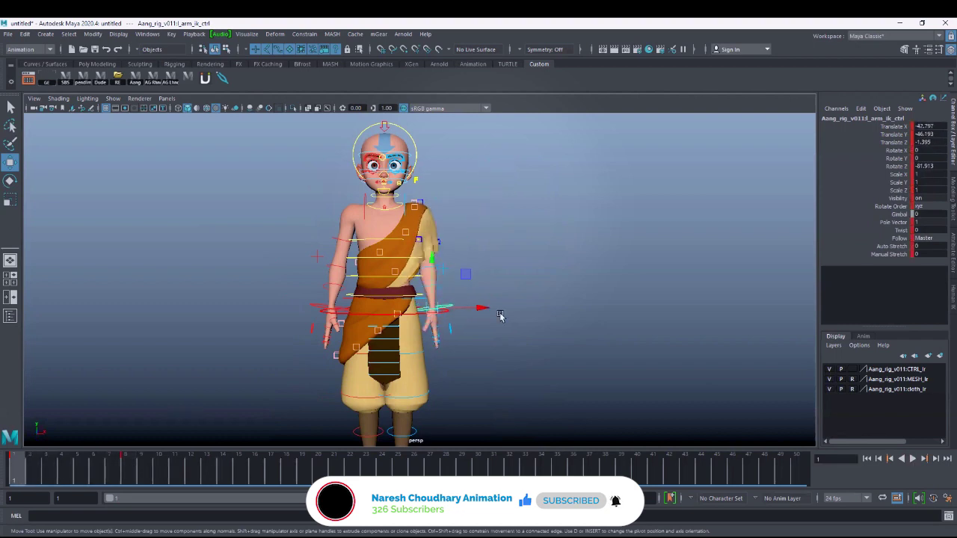
alt+drag(573, 261, 566, 269)
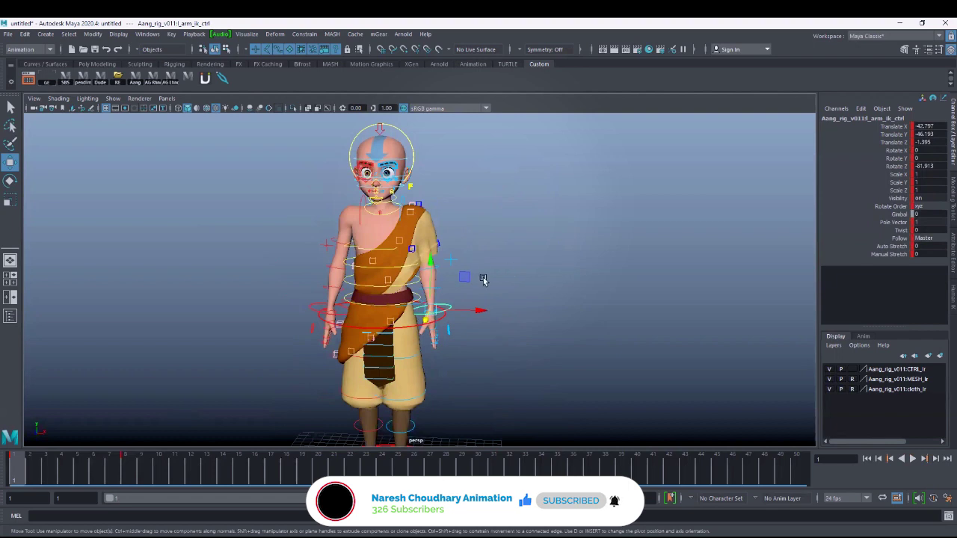
alt+drag(483, 278, 501, 272)
key(k)
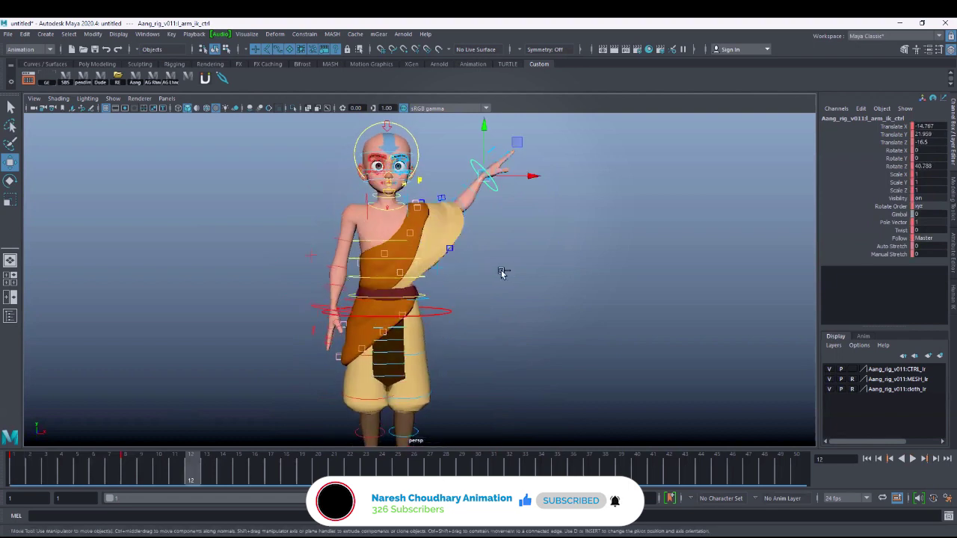
Reselect the left arm control, lower it to about -4.3, -1.4, -14.6 at frame 13 and undo the move
click(501, 273)
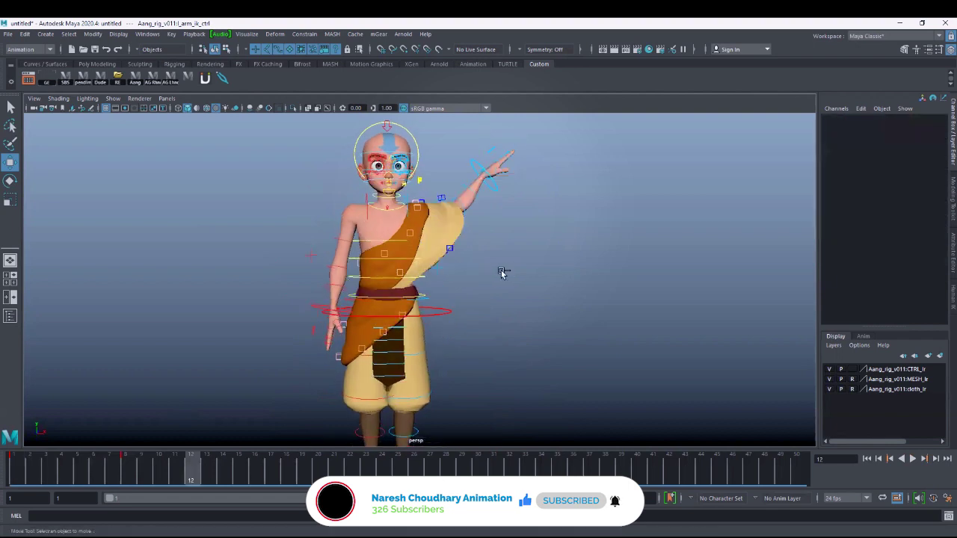
click(493, 192)
drag(146, 472, 207, 469)
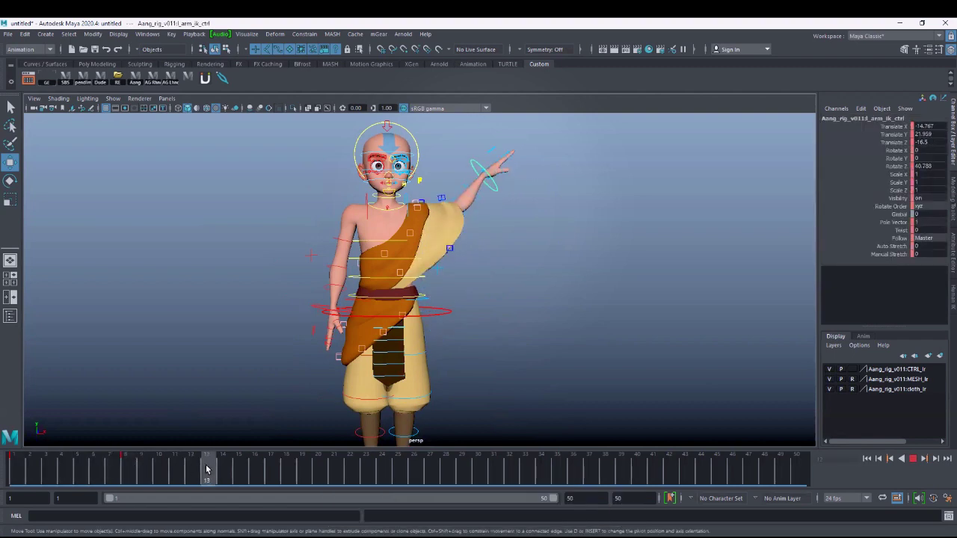
drag(488, 187, 505, 225)
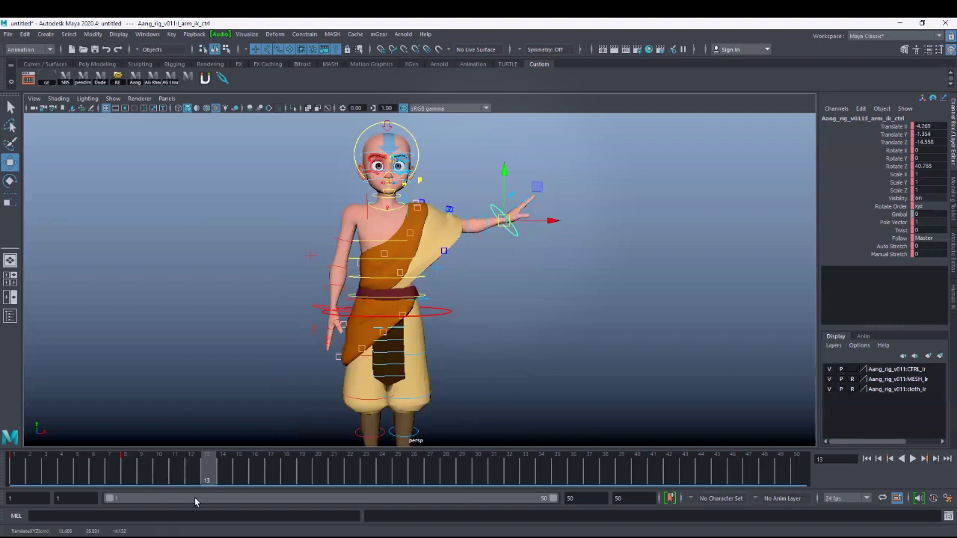
drag(198, 473, 222, 480)
key(ctrl+z)
key(ctrl+z)
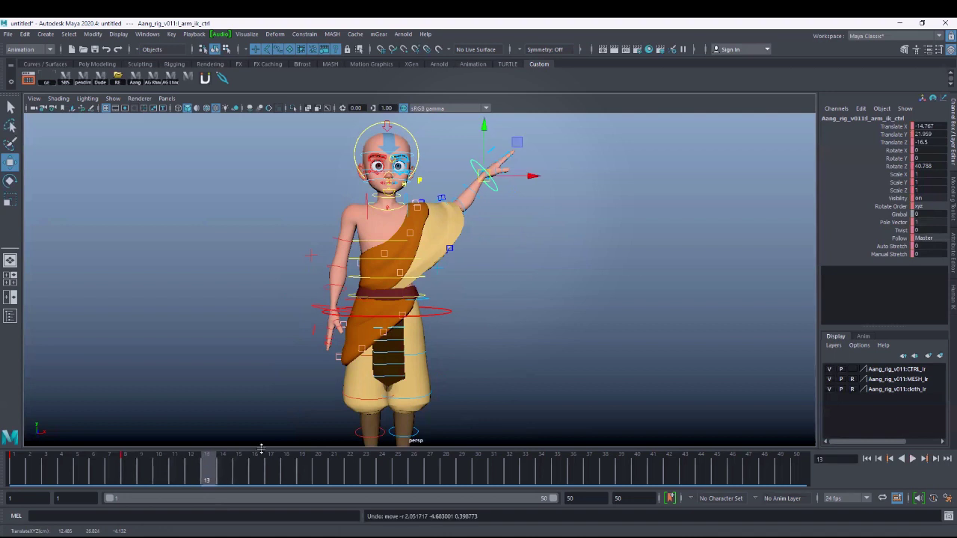
alt+drag(568, 248, 536, 246)
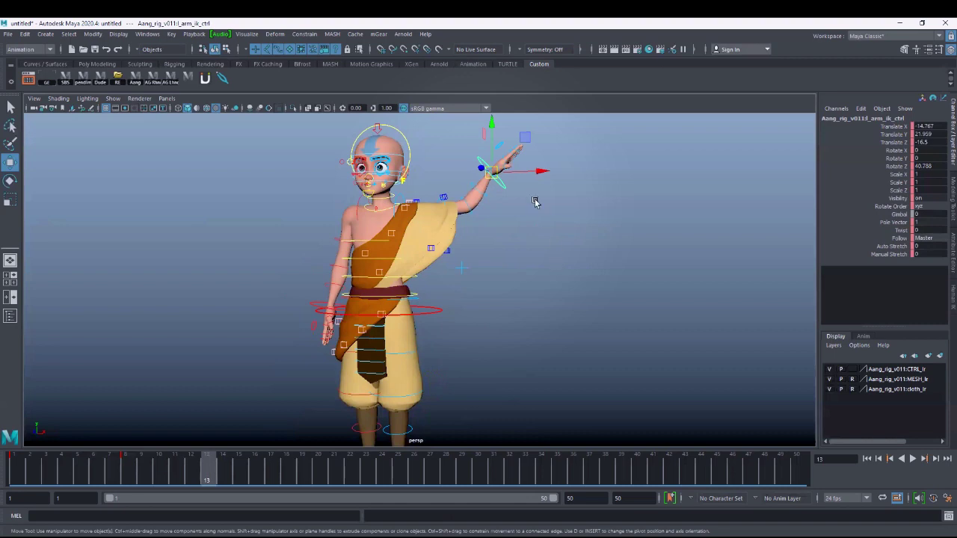
alt+drag(526, 201, 537, 263)
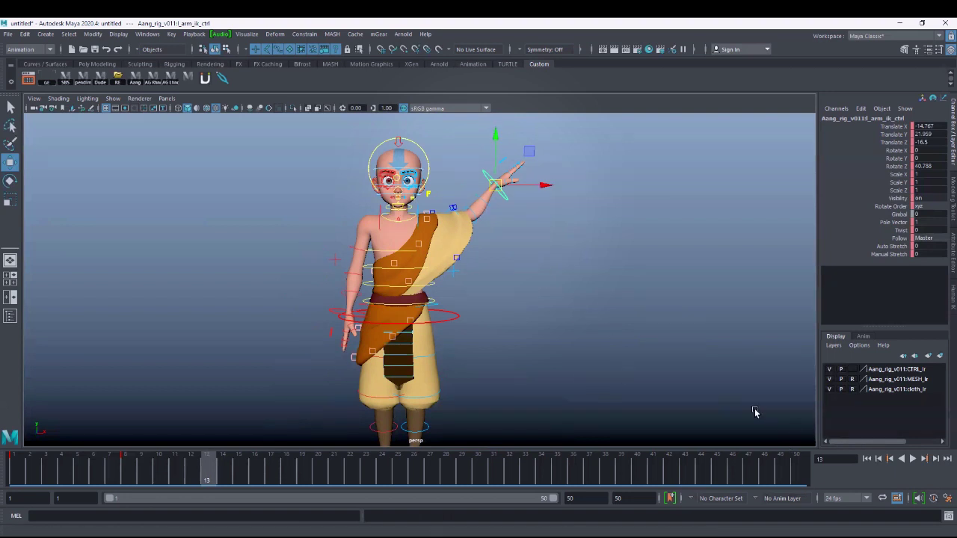
scroll(576, 342, down, 2)
alt+right_drag(571, 333, 447, 288)
alt+drag(447, 288, 487, 301)
alt+right_drag(458, 290, 568, 317)
alt+drag(569, 316, 555, 332)
alt+drag(592, 272, 523, 278)
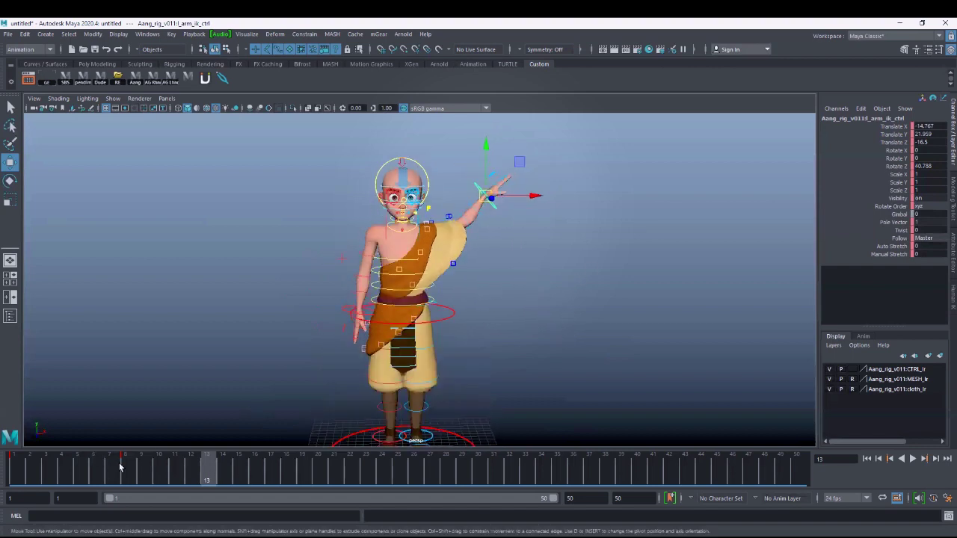
Turn on Auto Key and set the current frame to 8
click(29, 468)
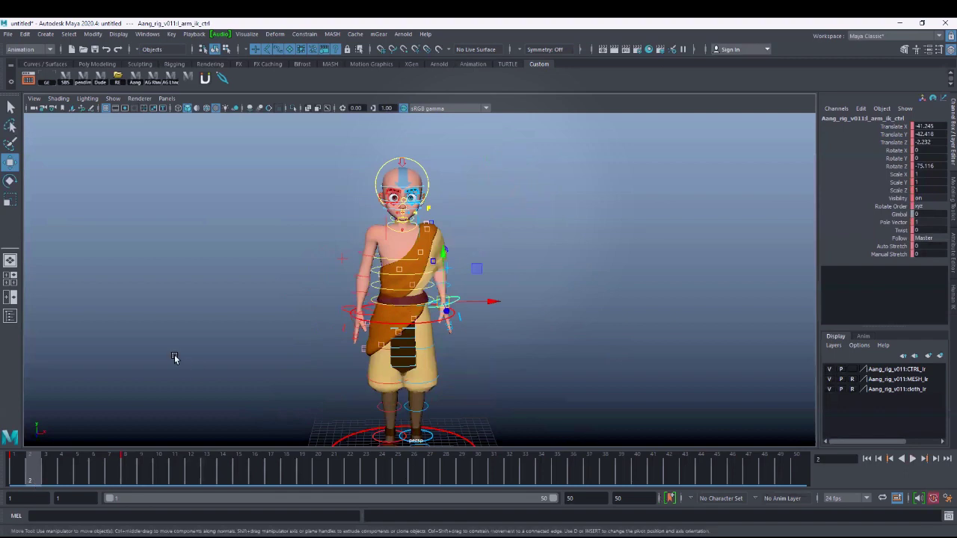
key(alt+v)
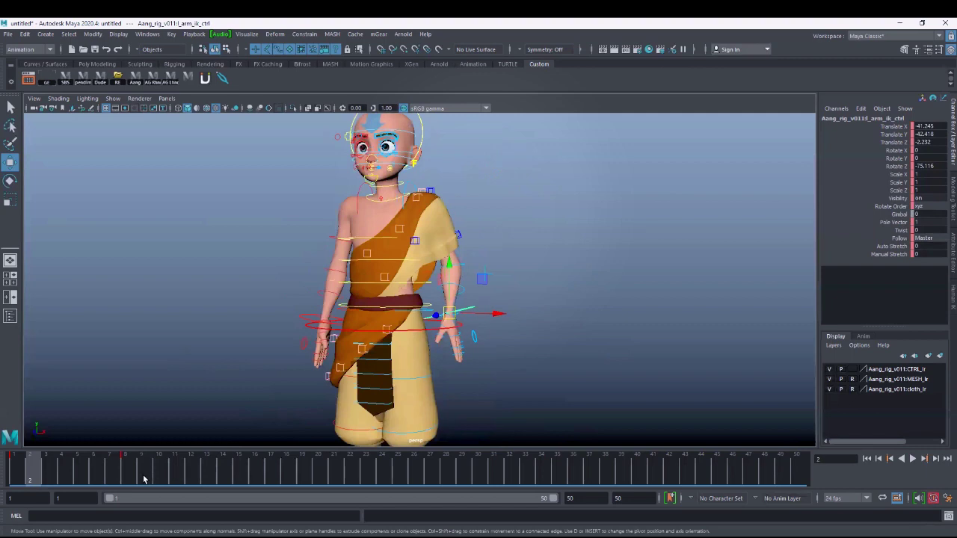
drag(158, 477, 136, 475)
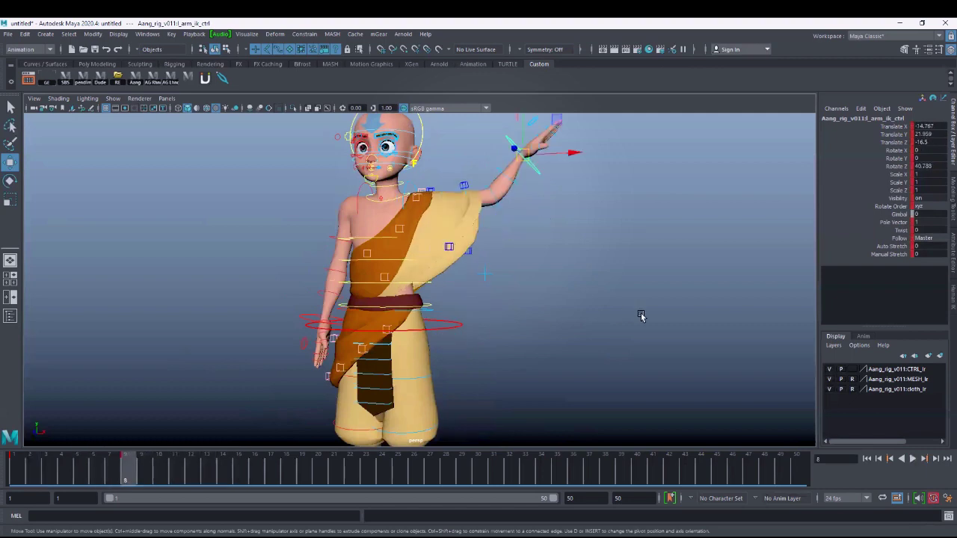
Lower the left arm IK control to about -35.3, -37, -11.5 at frame 8 and rotate the hand downward
alt+right_drag(641, 315, 563, 303)
alt+middle_drag(565, 304, 552, 327)
drag(521, 253, 478, 372)
alt+middle_drag(543, 370, 545, 293)
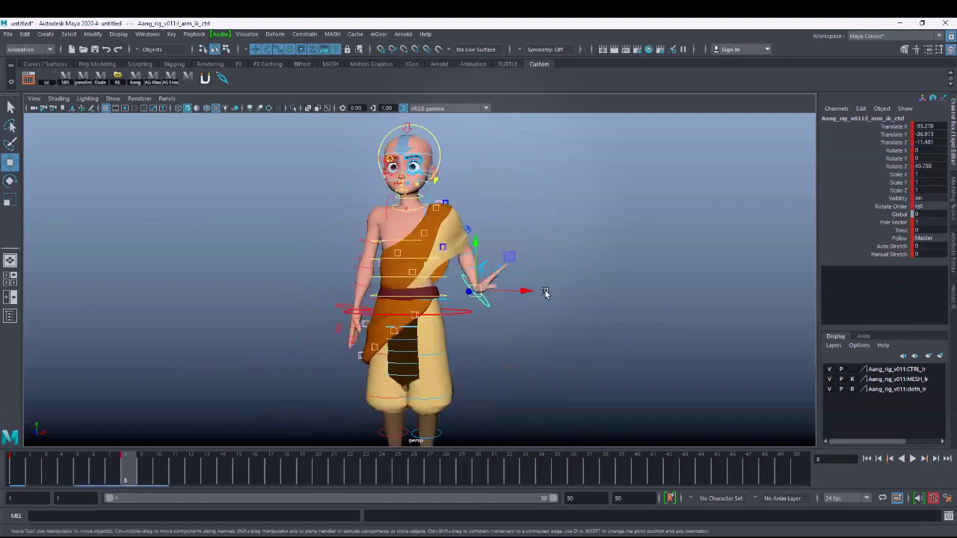
key(e)
drag(521, 295, 557, 341)
key(w)
Move the right arm IK control to about -42.2 in Y and -13.6 in Z, and rotate it to about -37°, 32°, 39°
click(385, 323)
alt+drag(385, 323, 403, 329)
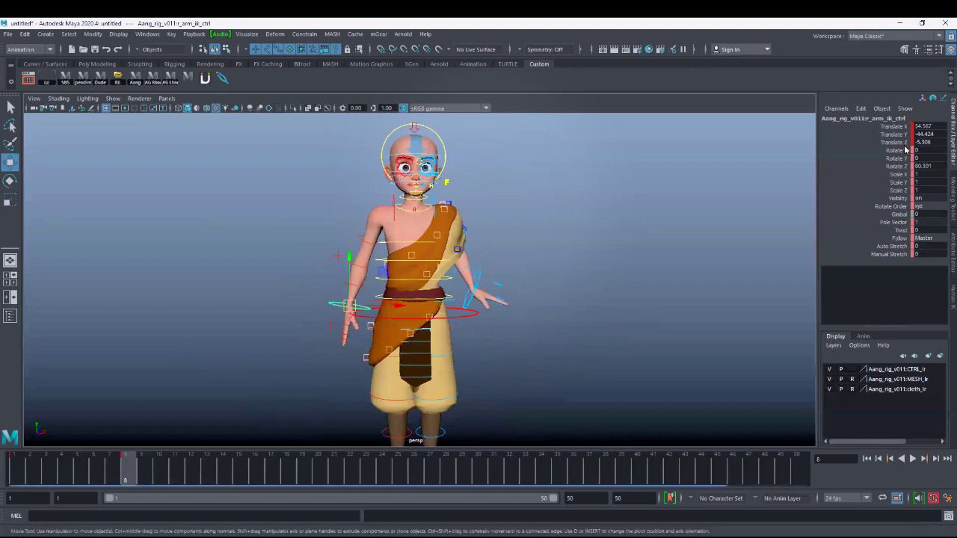
alt+drag(436, 307, 406, 273)
alt+drag(470, 279, 422, 269)
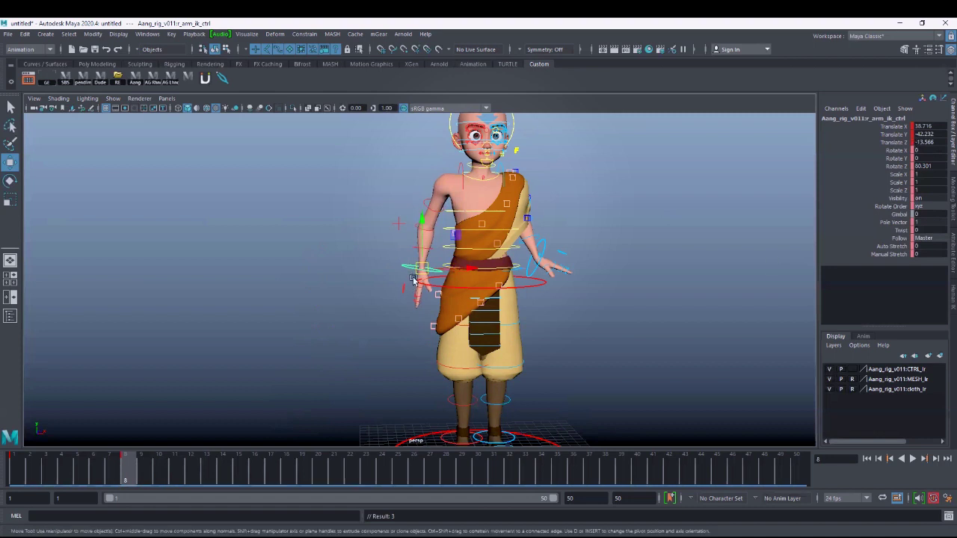
key(e)
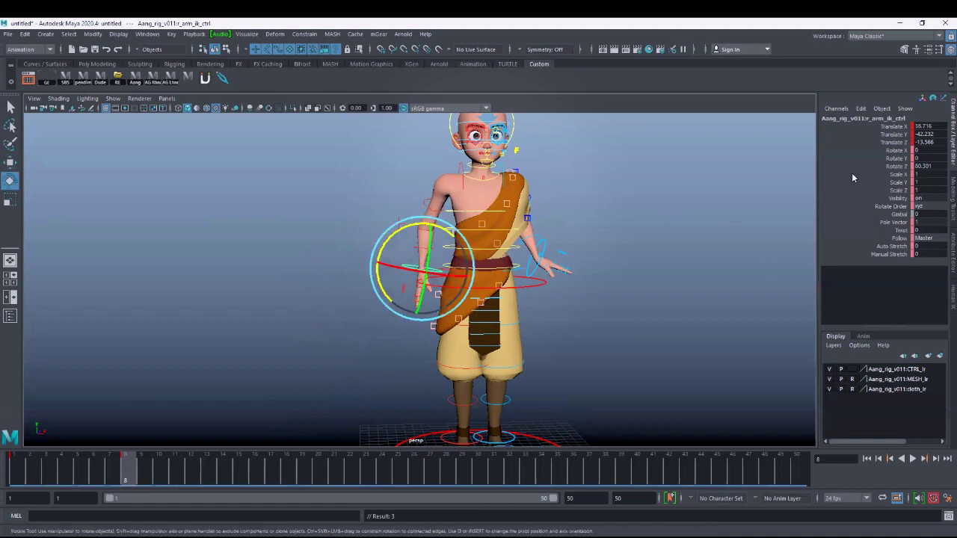
drag(423, 252, 403, 215)
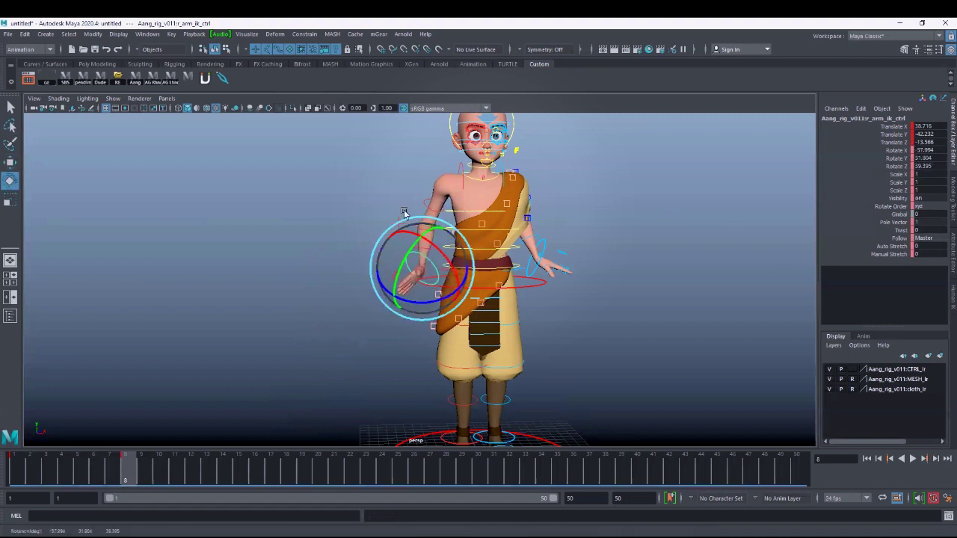
Undo the last rotation of the right arm IK control and play back the arm animation
alt+drag(524, 327, 555, 319)
key(ctrl+z)
key(w)
key(alt+v)
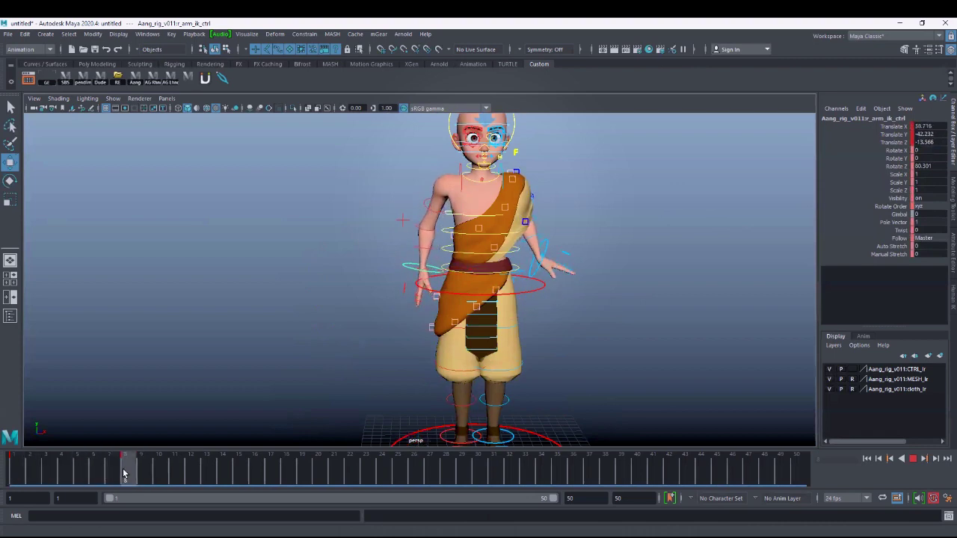
Go to frame 14 and shift the body's center-of-gravity control sideways to about -30.6 in X
drag(61, 481, 223, 481)
key(Escape)
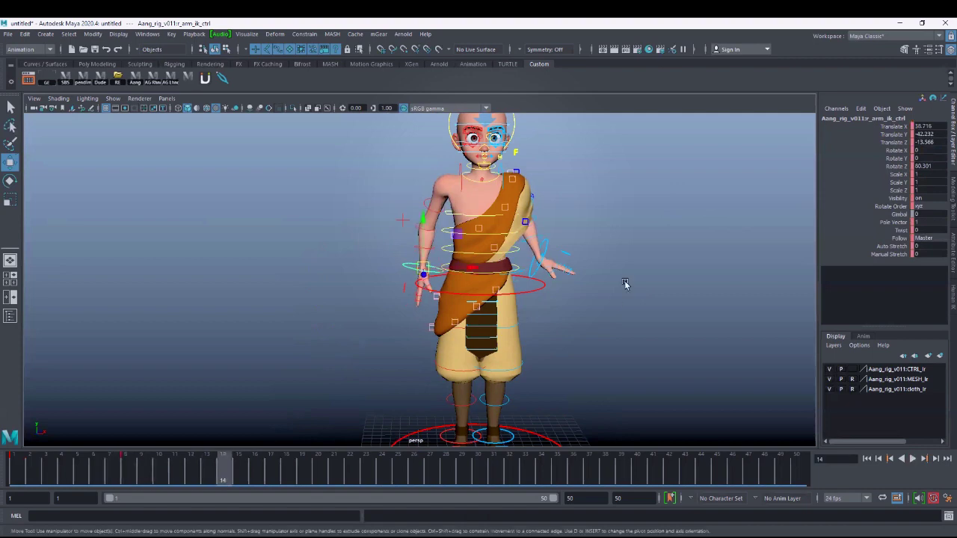
click(532, 286)
drag(507, 287, 462, 288)
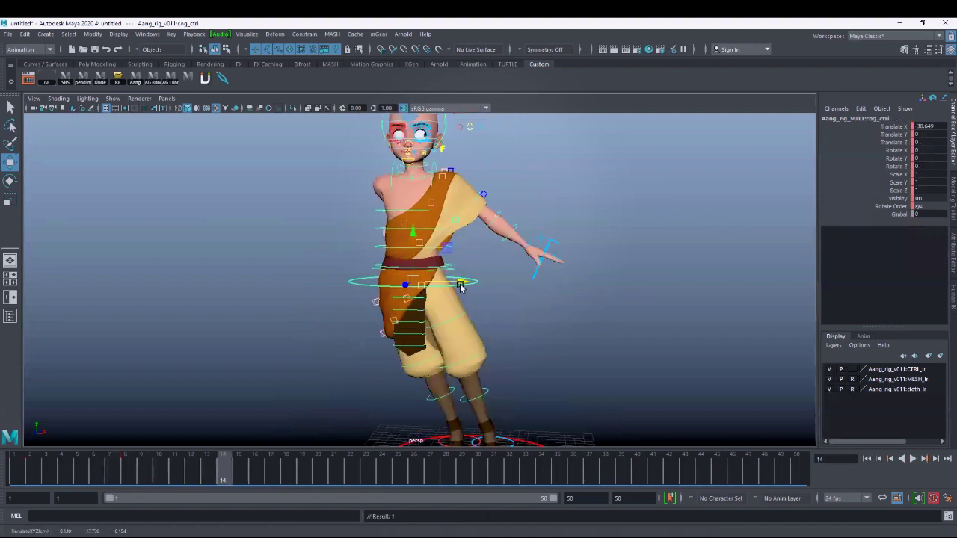
Scrub the timeline back to the start and play the animation to review the body shift
drag(160, 475, 4, 474)
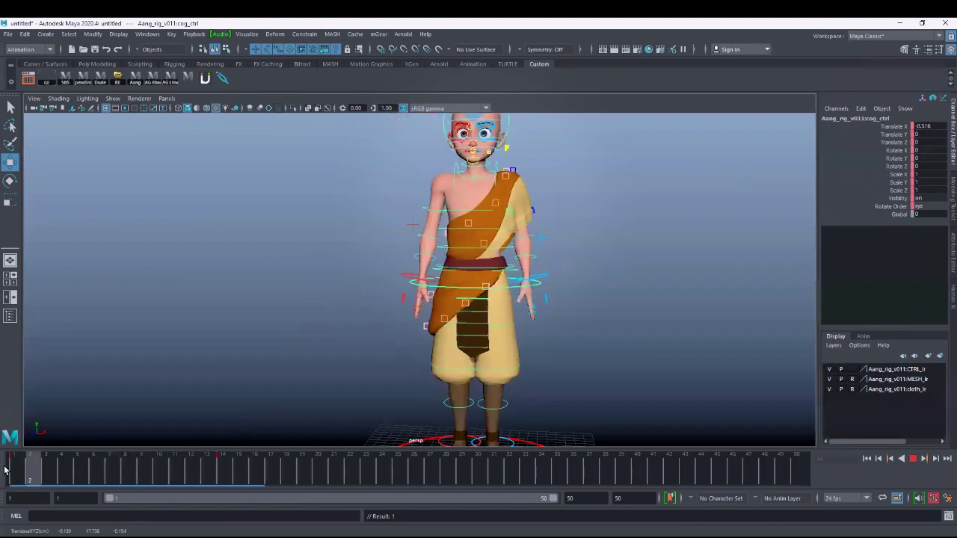
key(alt+v)
alt+drag(549, 334, 658, 351)
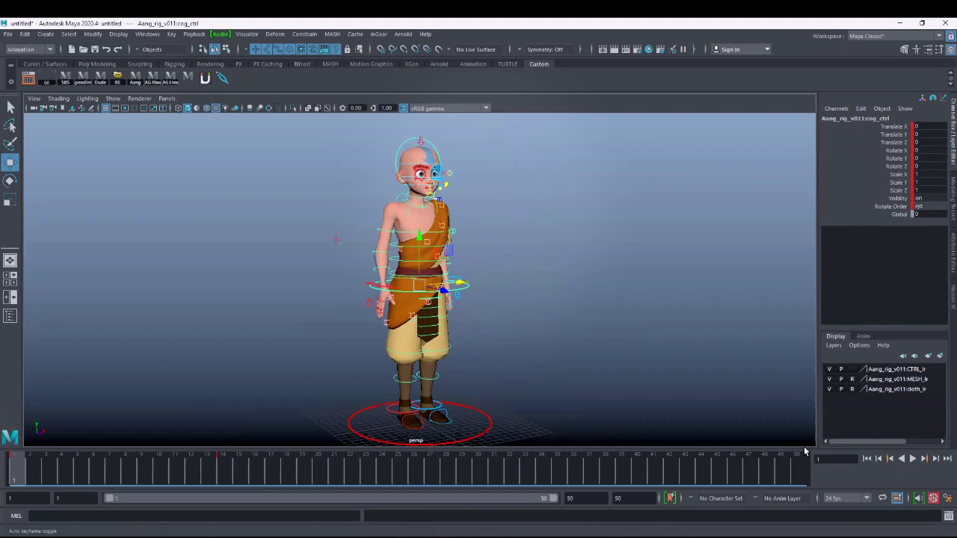
alt+drag(678, 361, 626, 359)
alt+right_drag(626, 359, 692, 341)
alt+middle_drag(542, 303, 572, 368)
mouse_move(572, 369)
alt+mouse_down()
mouse_move(534, 359)
mouse_move(656, 387)
mouse_move(586, 374)
alt+mouse_up()
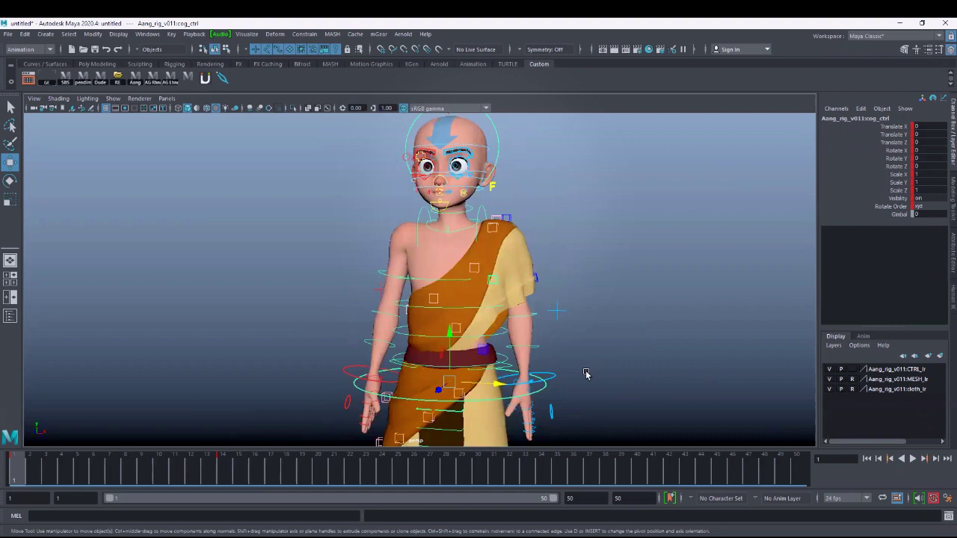
alt+drag(555, 377, 648, 401)
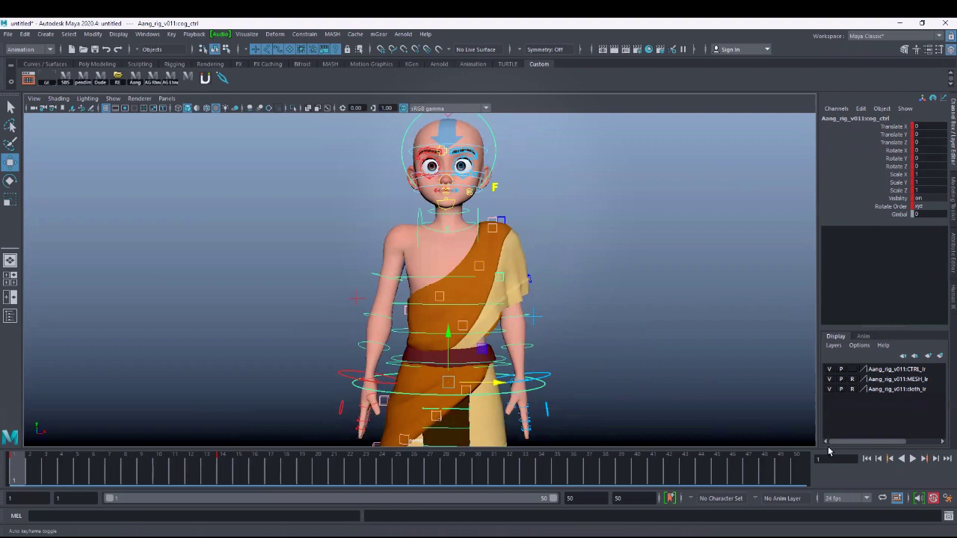
alt+drag(597, 337, 573, 373)
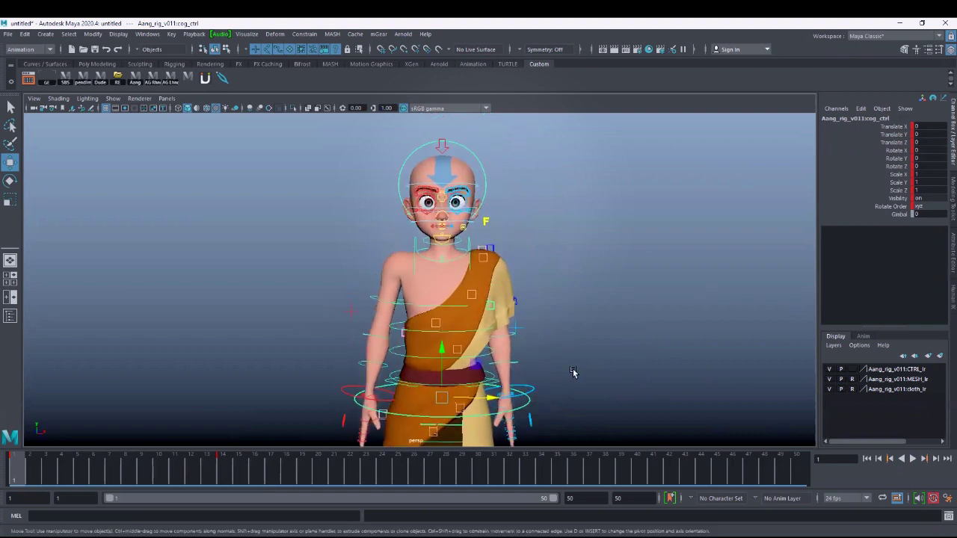